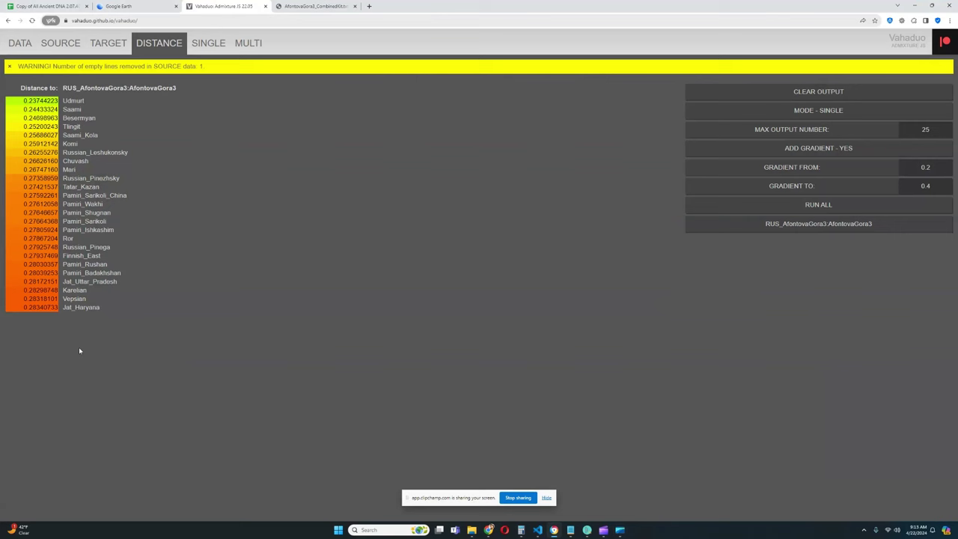
# - Switch to Google Earth and examine the marked site at Krasnoyarsk, Russia, at both regional and global scale
pyautogui.click(119, 6)
pyautogui.scroll(3, 514, 286)
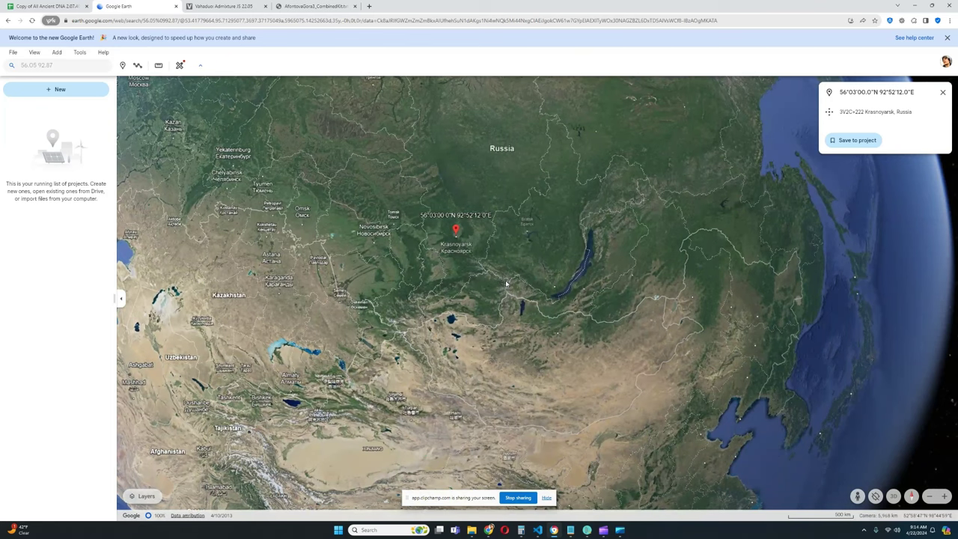
pyautogui.scroll(-3, 504, 273)
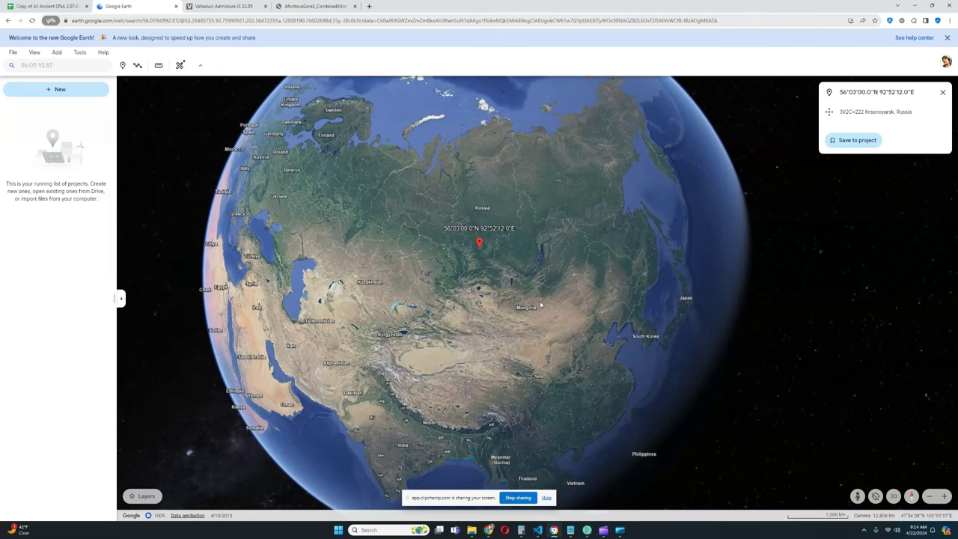
pyautogui.scroll(-5, 539, 299)
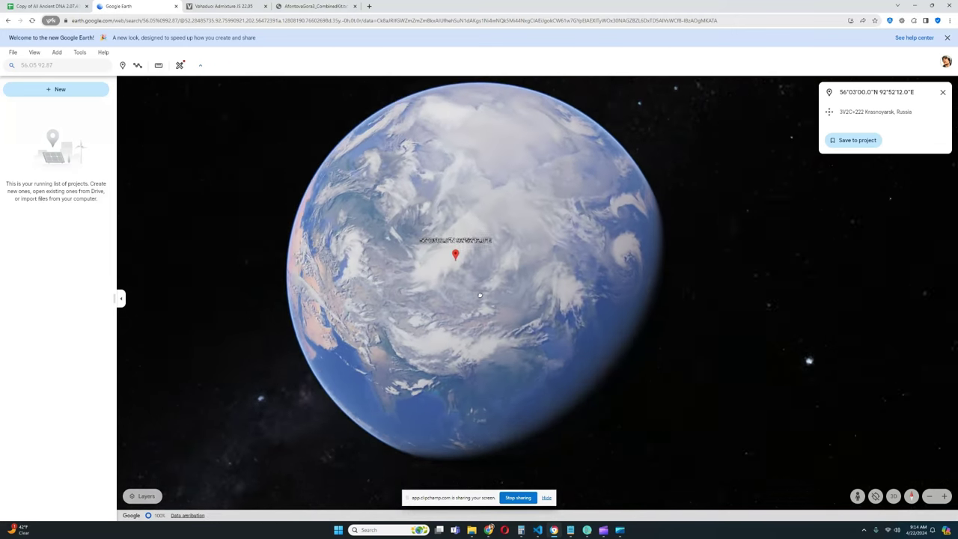
pyautogui.scroll(5, 480, 297)
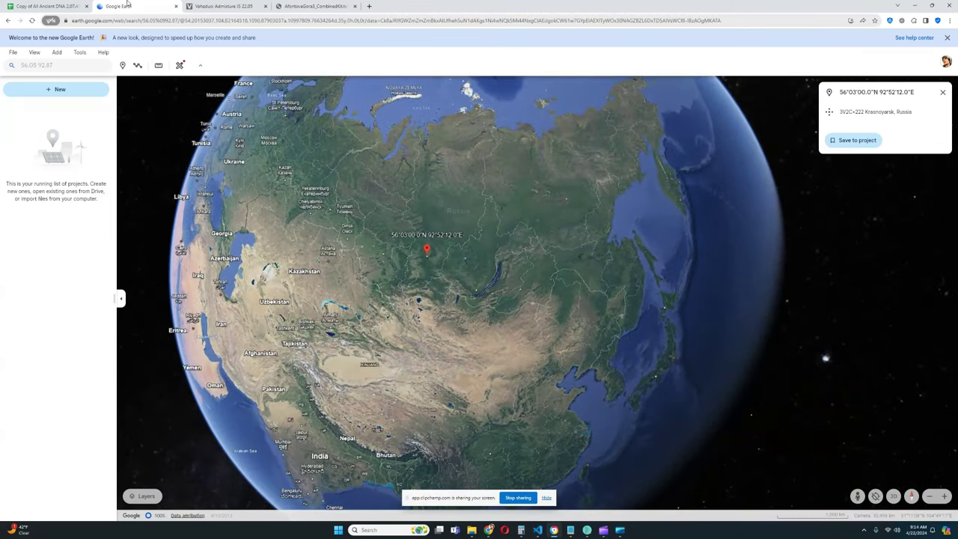
# - Review the AfontovaGora3 record in row 4841 of the ancient DNA spreadsheet, through its date, culture and location columns
pyautogui.click(60, 5)
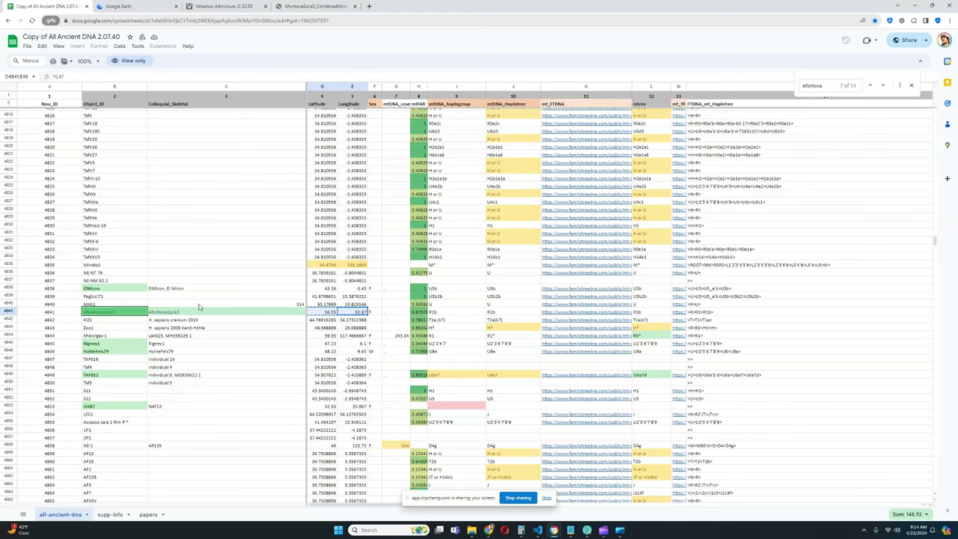
pyautogui.click(11, 312)
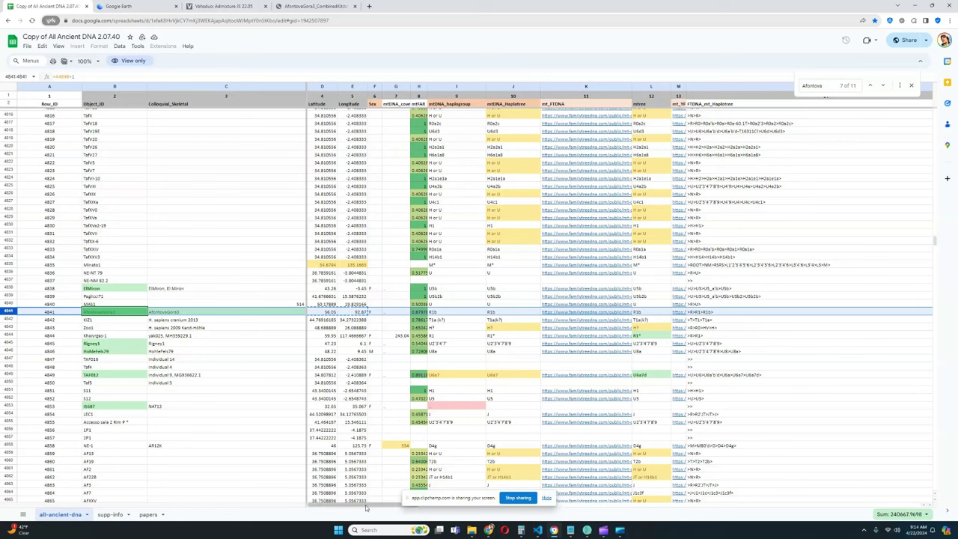
pyautogui.moveTo(366, 508); pyautogui.dragTo(821, 532)
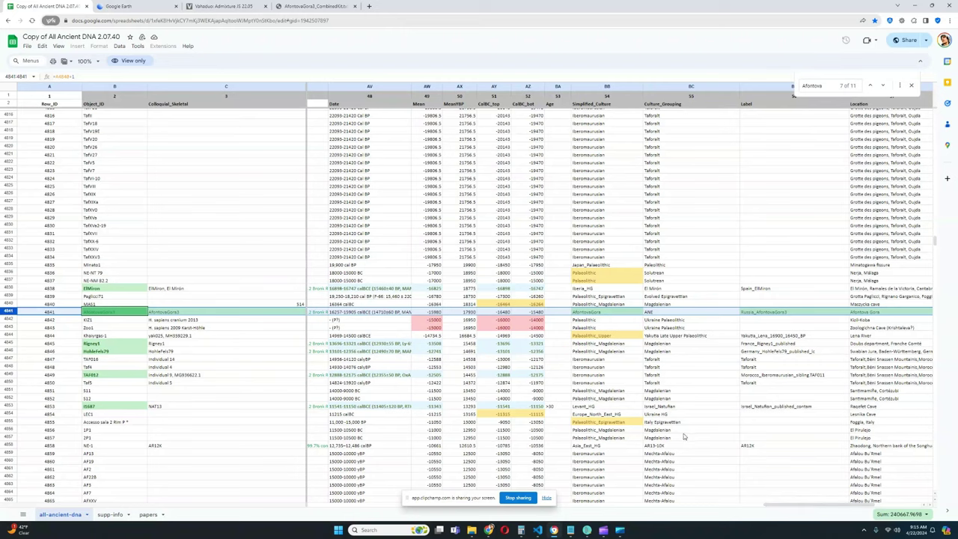
# - Switch to Admixture Studio and shrink its Eurogenes K36 chart window to float over the Vahaduo distance results
pyautogui.click(238, 6)
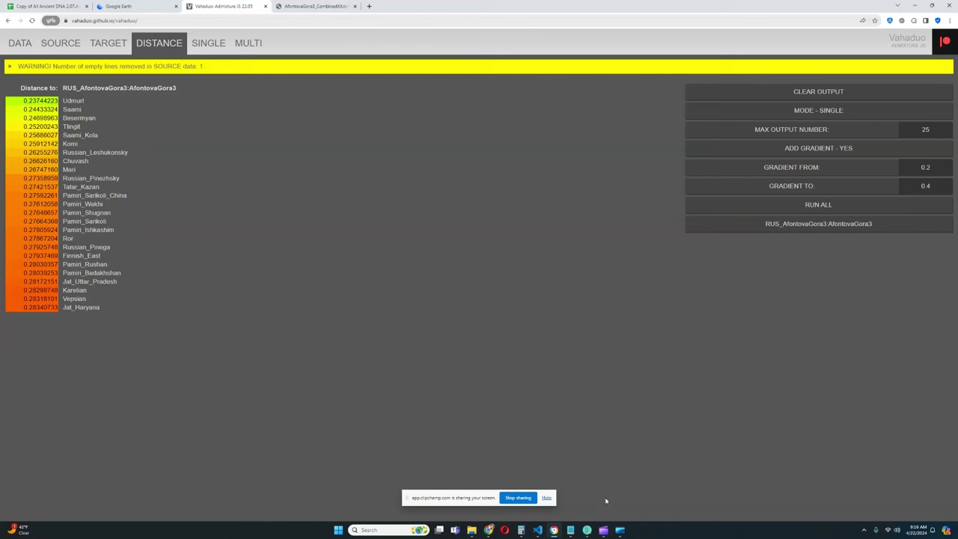
pyautogui.click(587, 530)
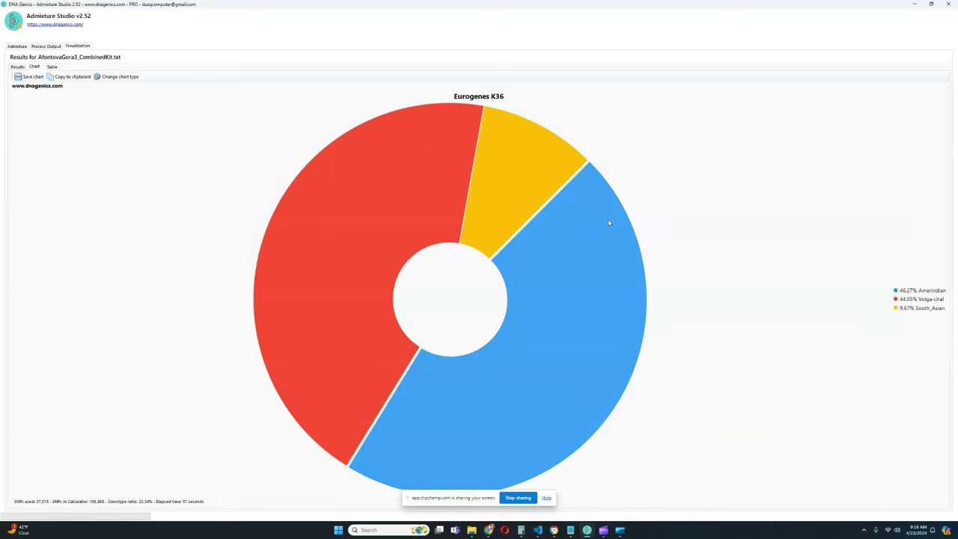
pyautogui.click(928, 4)
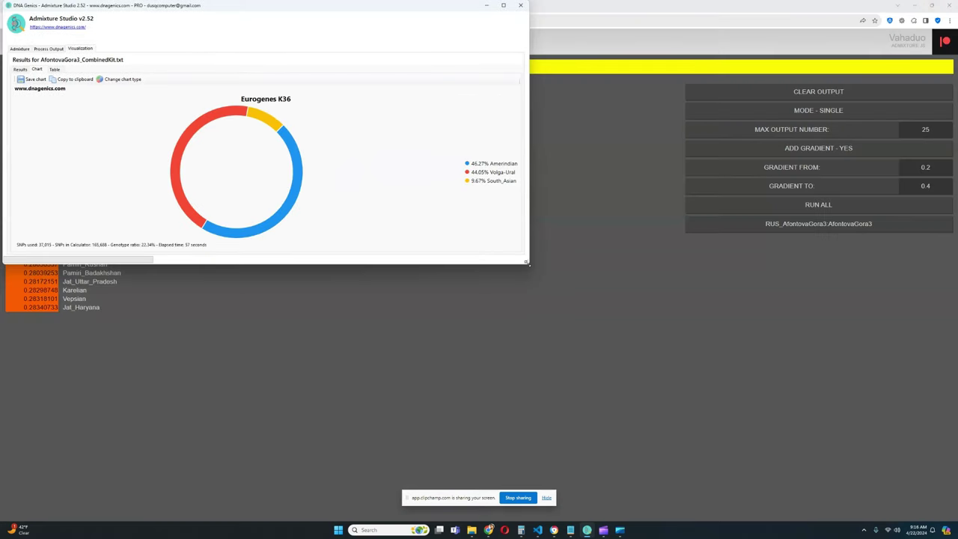
pyautogui.moveTo(527, 263); pyautogui.dragTo(449, 348)
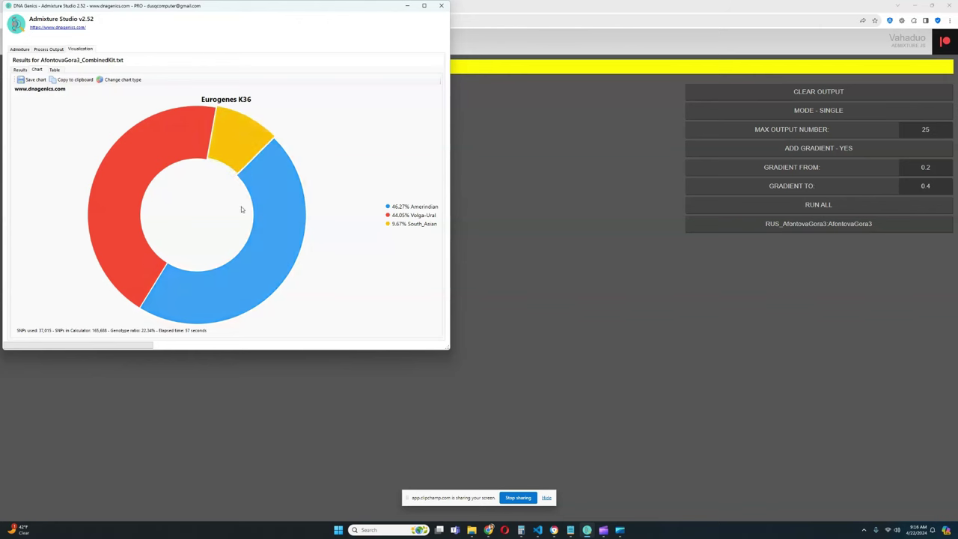
pyautogui.moveTo(372, 13); pyautogui.dragTo(503, 55)
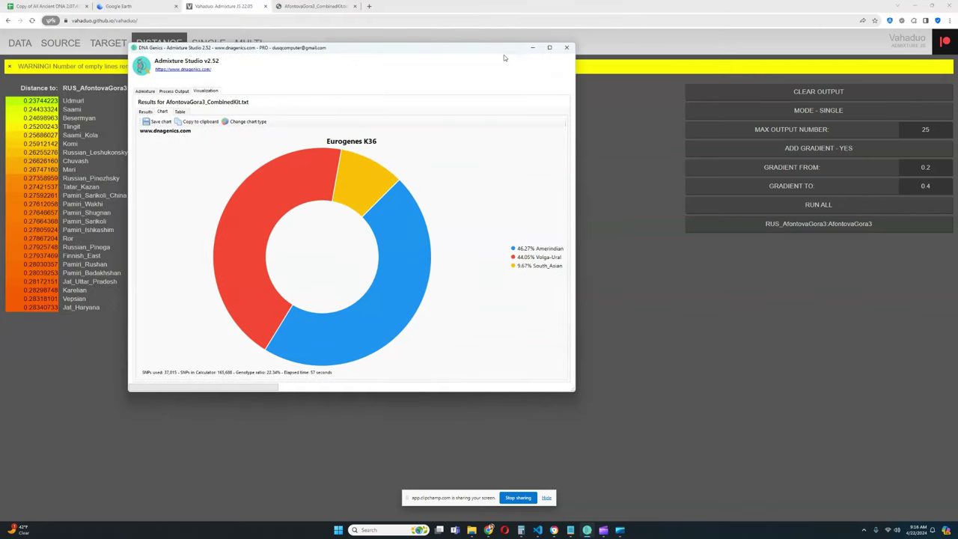
# - Run the Harappaworld calculator on AfontovaGora3_CombinedKit.txt in the maximized Admixture Studio window
pyautogui.click(145, 91)
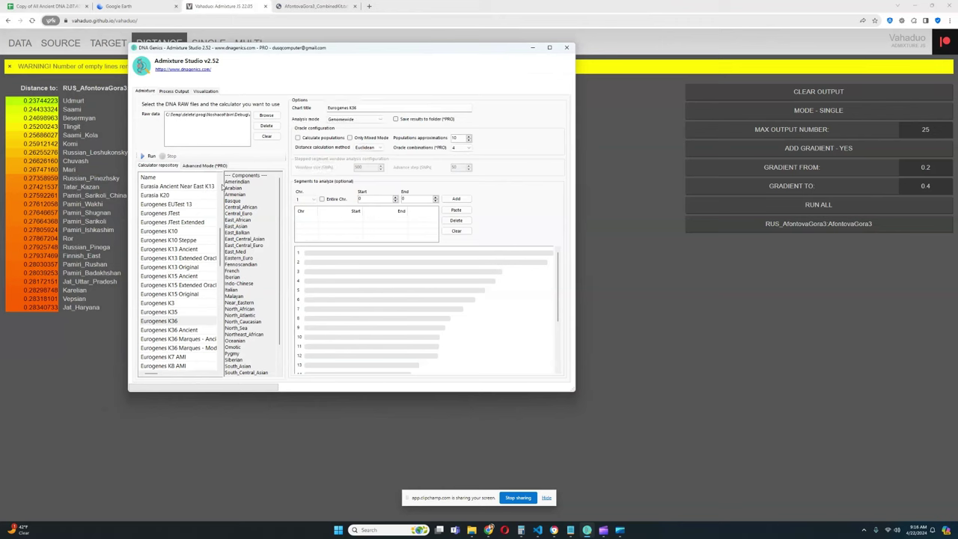
pyautogui.click(549, 47)
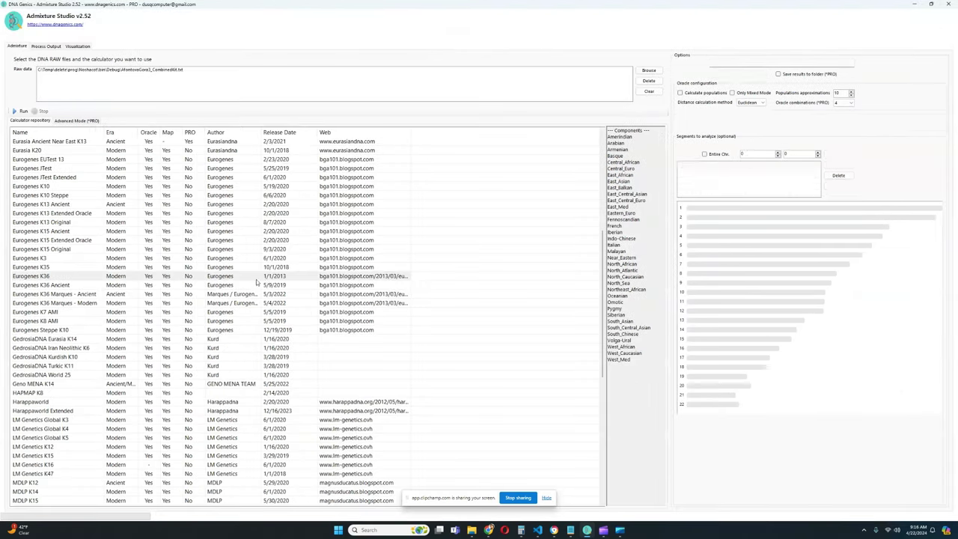
pyautogui.click(51, 400)
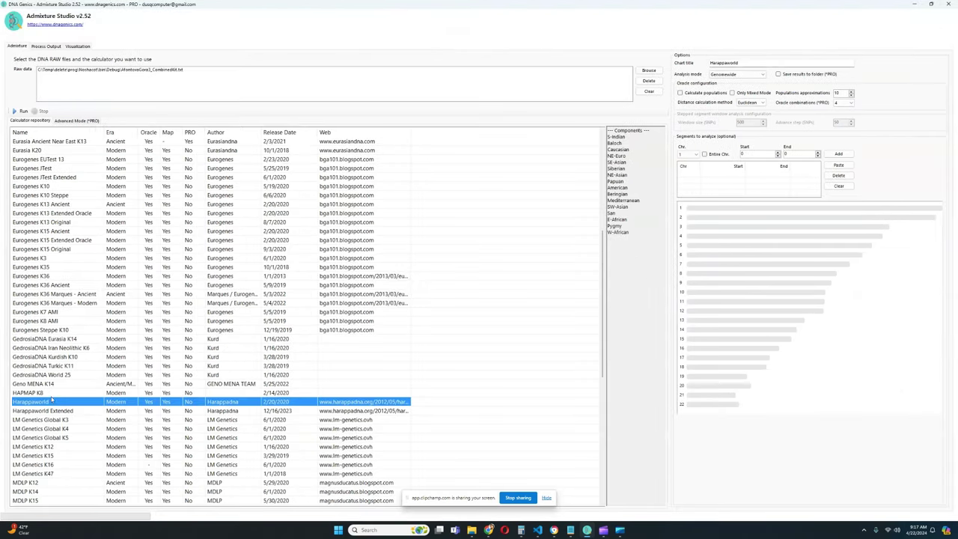
pyautogui.click(21, 110)
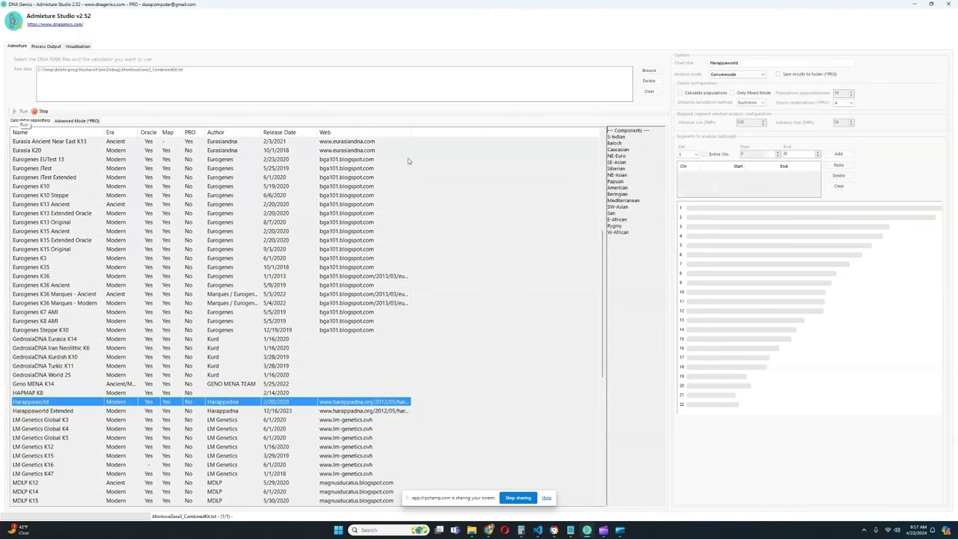
pyautogui.hotkey('alt', 'Tab')
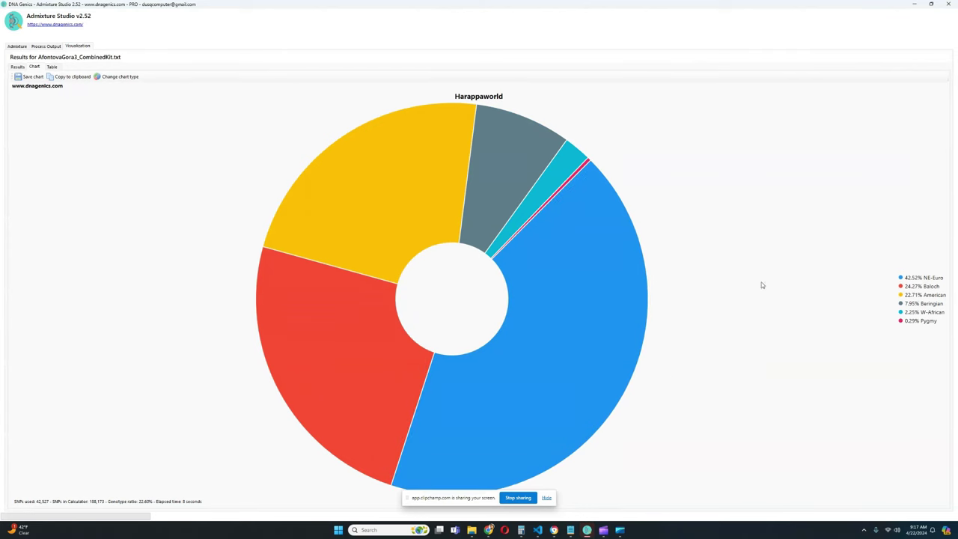
# - Compare the Harappaworld chart with the single-target ancestry model of AfontovaGora3 in Vahaduo
pyautogui.click(931, 4)
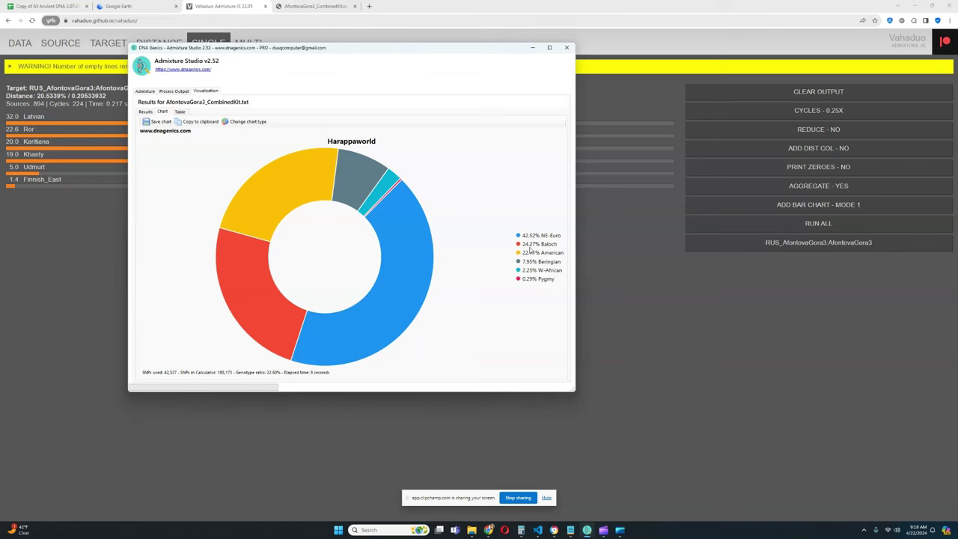
pyautogui.click(651, 258)
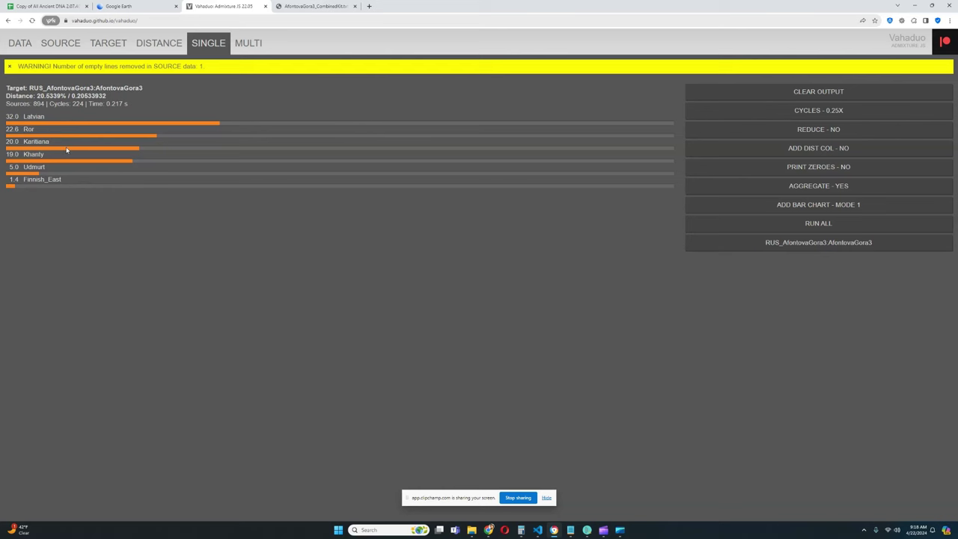
pyautogui.click(587, 530)
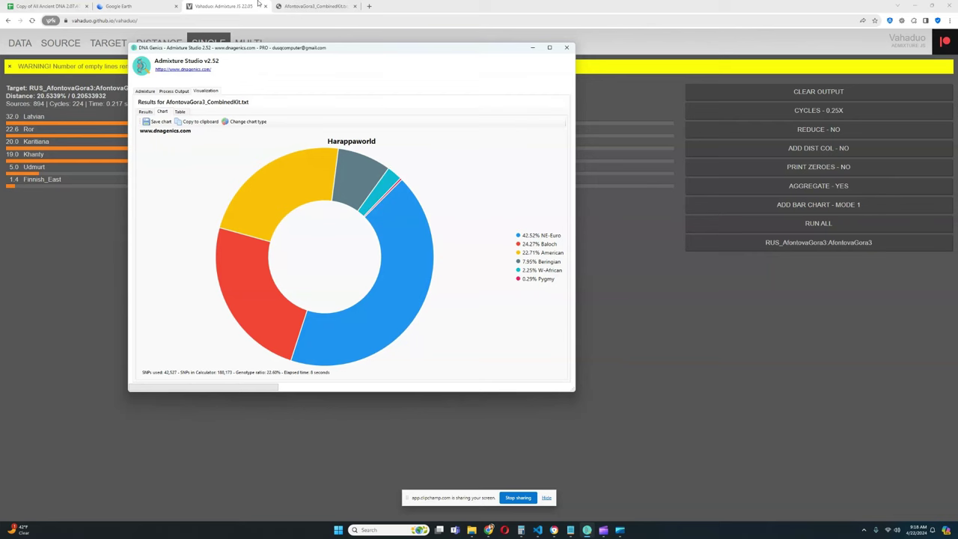
# - Open the ethnic calculator results from the AfontovaGora3_CombinedKit report and enlarge their window to show the closest populations
pyautogui.hotkey('alt', 'Tab')
pyautogui.hotkey('ctrl', 'Tab')
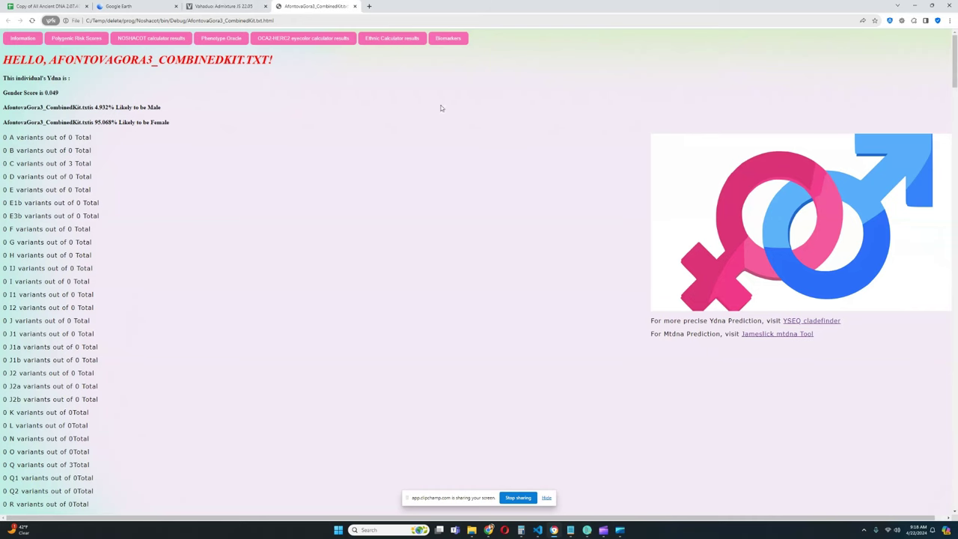
pyautogui.click(392, 38)
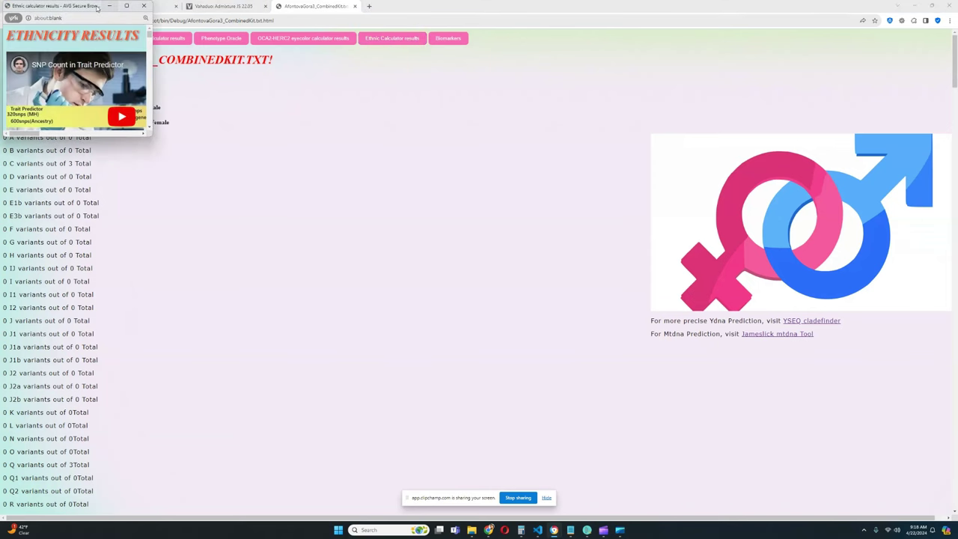
pyautogui.moveTo(96, 6); pyautogui.dragTo(307, 74)
pyautogui.moveTo(356, 203); pyautogui.dragTo(738, 458)
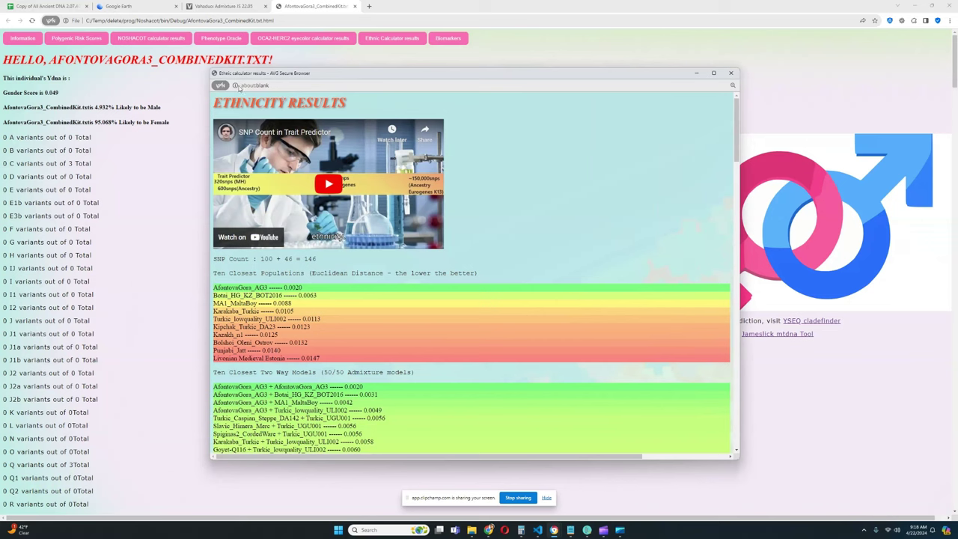
pyautogui.moveTo(212, 67); pyautogui.dragTo(189, 30)
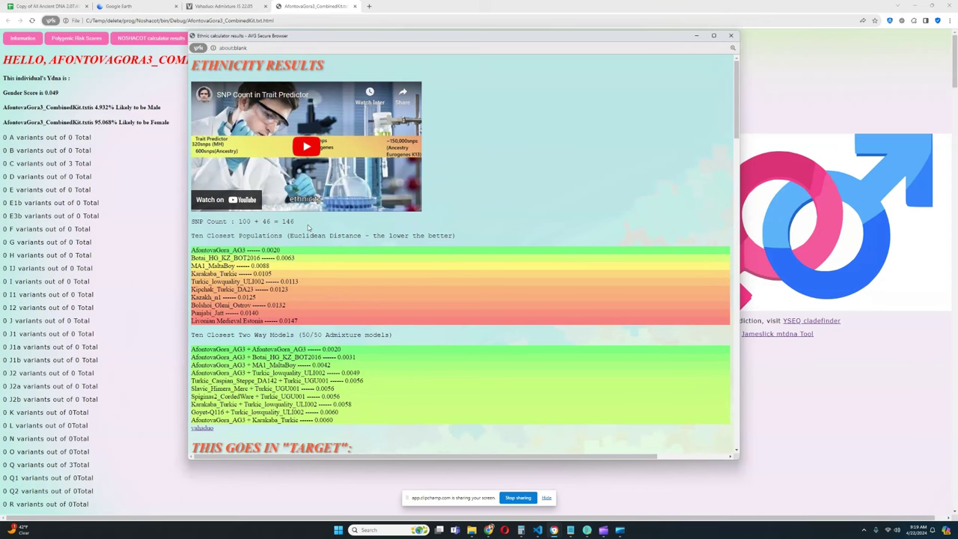
# - Compare the SNP count in the ethnicity results with the SNPs used by the Harappaworld chart in Admixture Studio
pyautogui.moveTo(301, 224); pyautogui.dragTo(282, 221)
pyautogui.moveTo(587, 528)
pyautogui.click(594, 501)
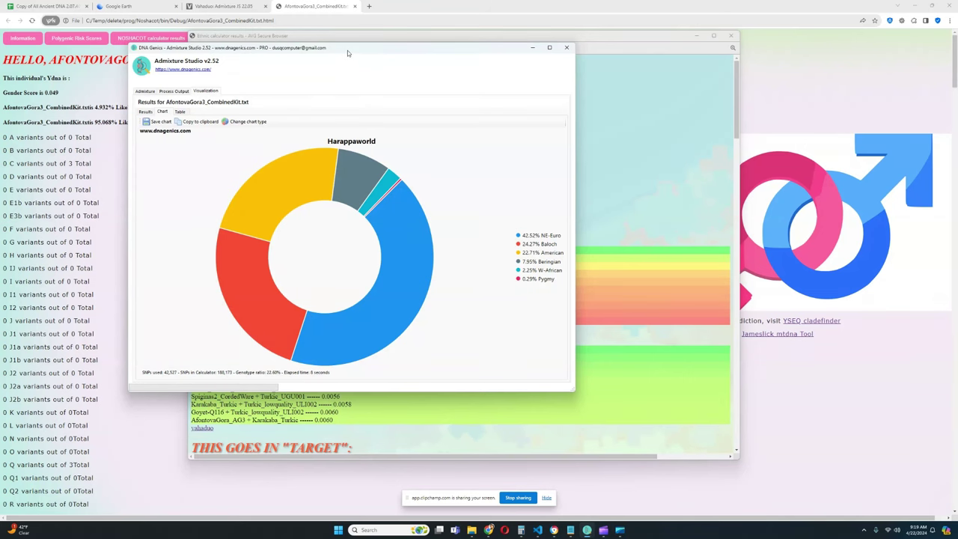
pyautogui.moveTo(347, 50); pyautogui.dragTo(570, 45)
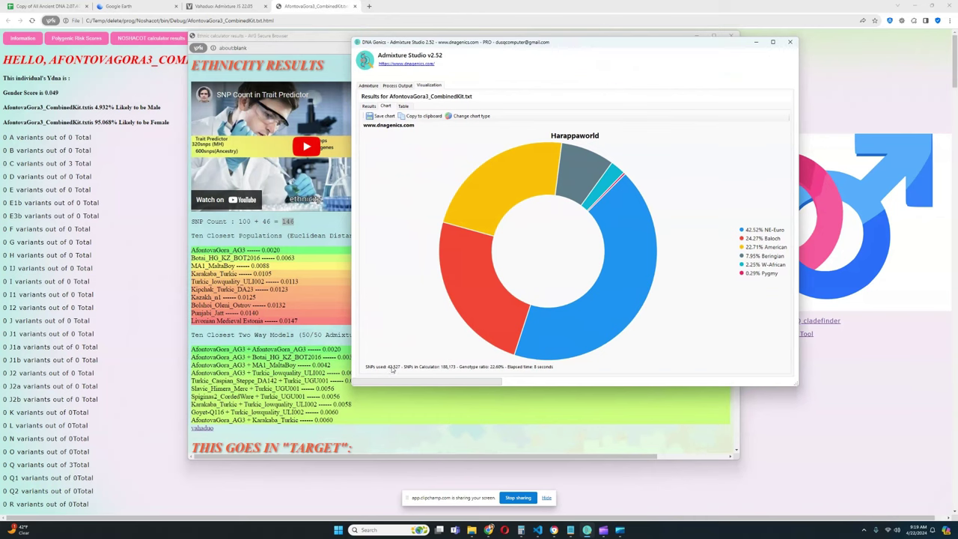
pyautogui.click(298, 232)
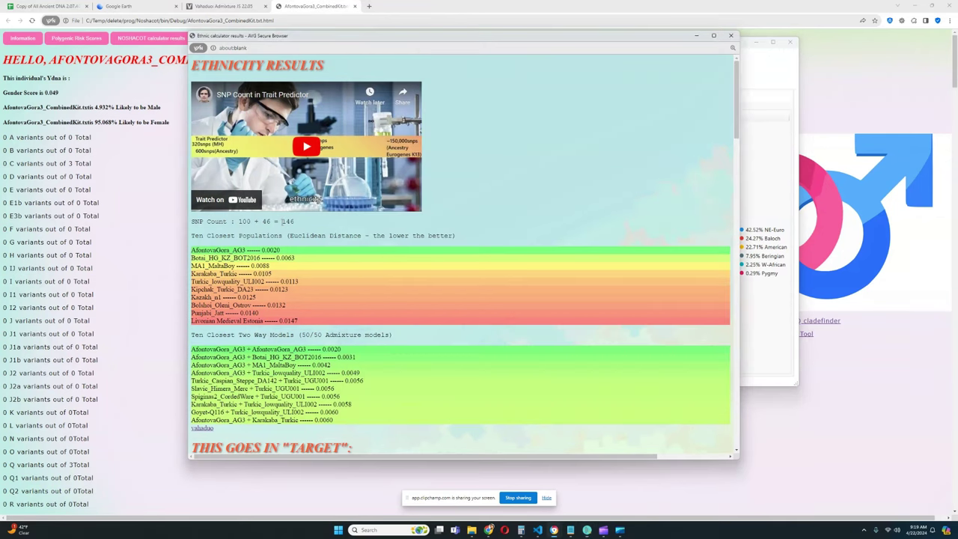
pyautogui.moveTo(282, 222); pyautogui.dragTo(297, 223)
pyautogui.click(328, 234)
# - Highlight the AfontovaGora_AG3 and Botai_HG_KZ_BOT2016 matches among the closest populations, and close the Admixture Studio window
pyautogui.moveTo(192, 250); pyautogui.dragTo(248, 250)
pyautogui.click(377, 253)
pyautogui.moveTo(192, 257); pyautogui.dragTo(262, 258)
pyautogui.click(325, 263)
pyautogui.click(765, 75)
pyautogui.click(795, 37)
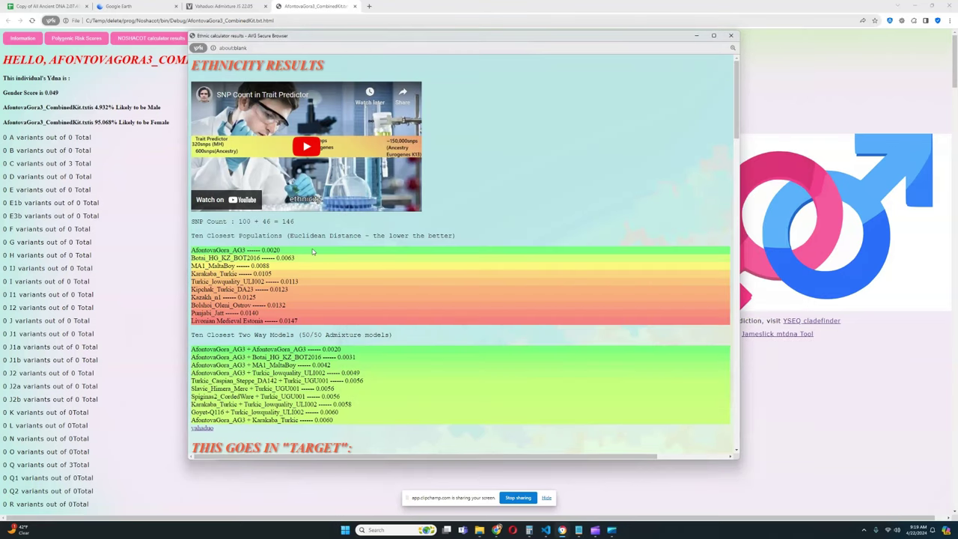
# - Review the Botai_HG_KZ_BOT2016, MA1_MaltaBoy, Karakaba_Turkic and Turkic_lowquality_ULI002 matches in the closest populations list
pyautogui.moveTo(192, 258); pyautogui.dragTo(261, 258)
pyautogui.click(297, 273)
pyautogui.moveTo(192, 266); pyautogui.dragTo(238, 266)
pyautogui.click(247, 265)
pyautogui.moveTo(192, 273); pyautogui.dragTo(266, 282)
pyautogui.click(241, 274)
pyautogui.scroll(-1, 278, 274)
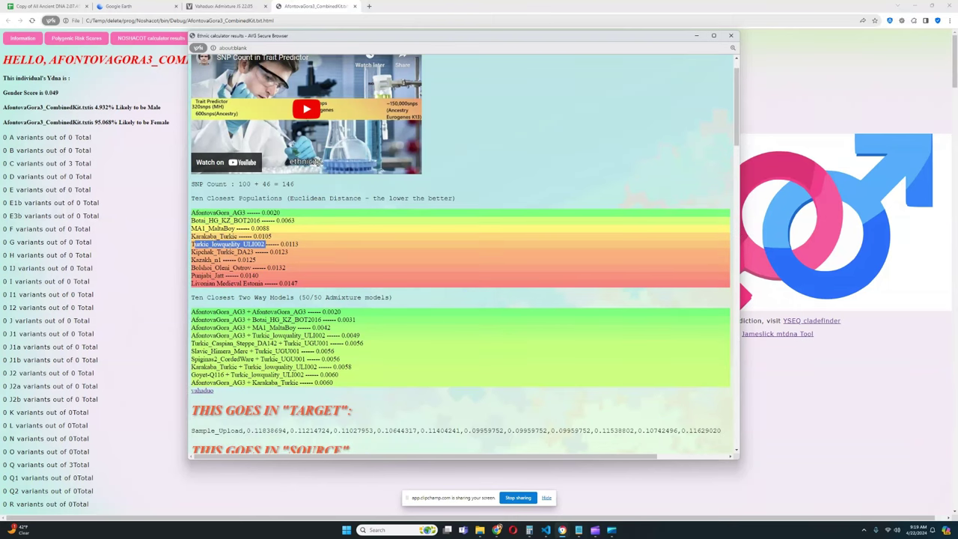
pyautogui.click(193, 247)
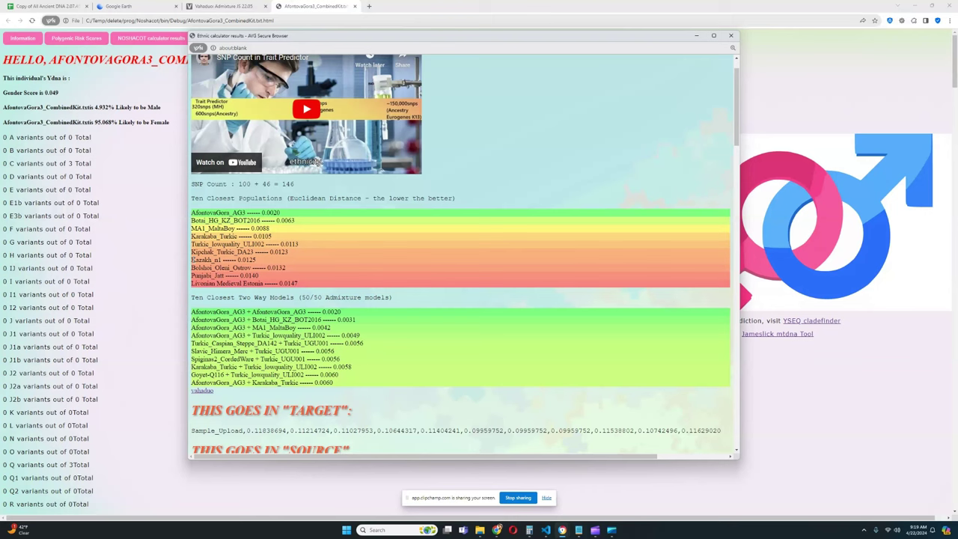
# - Review the remaining closest populations from Kazakh_n1 to Livonian Medieval Estonia and close the ethnicity results window
pyautogui.moveTo(191, 260); pyautogui.dragTo(232, 259)
pyautogui.scroll(-1, 238, 245)
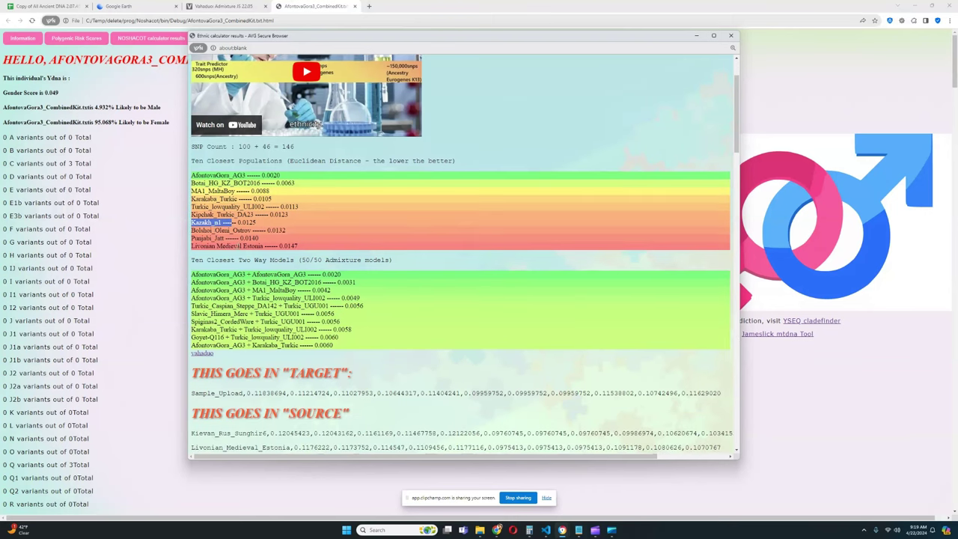
pyautogui.moveTo(191, 231); pyautogui.dragTo(254, 230)
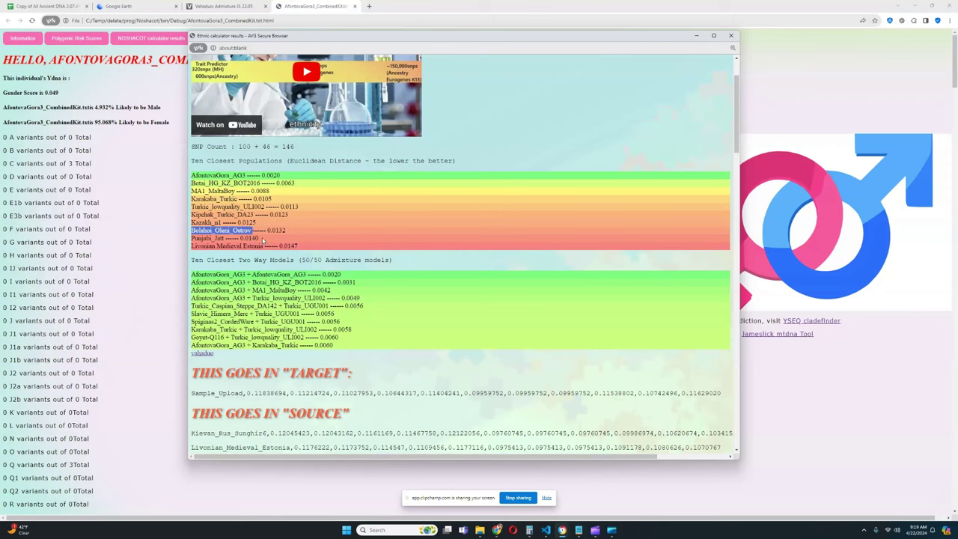
pyautogui.tripleClick(264, 239)
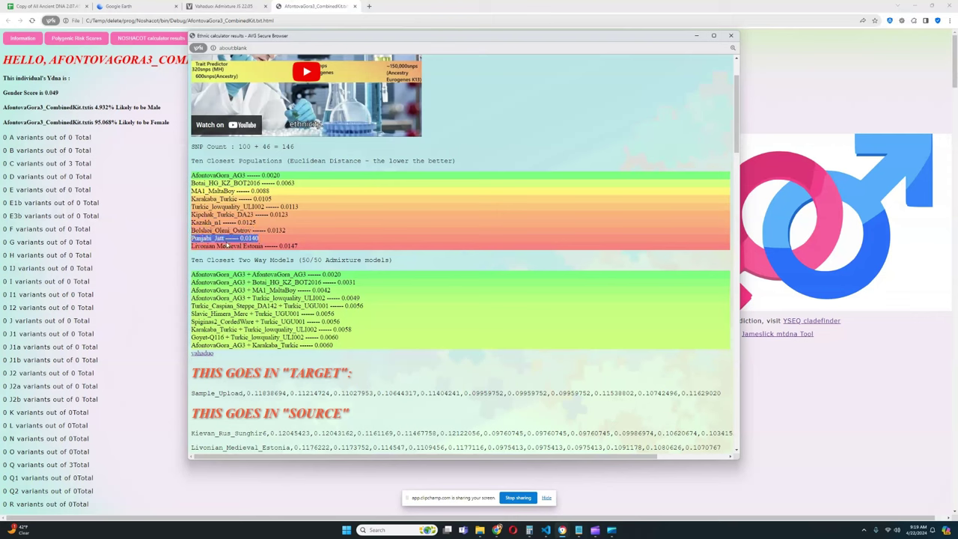
pyautogui.moveTo(193, 245); pyautogui.dragTo(263, 245)
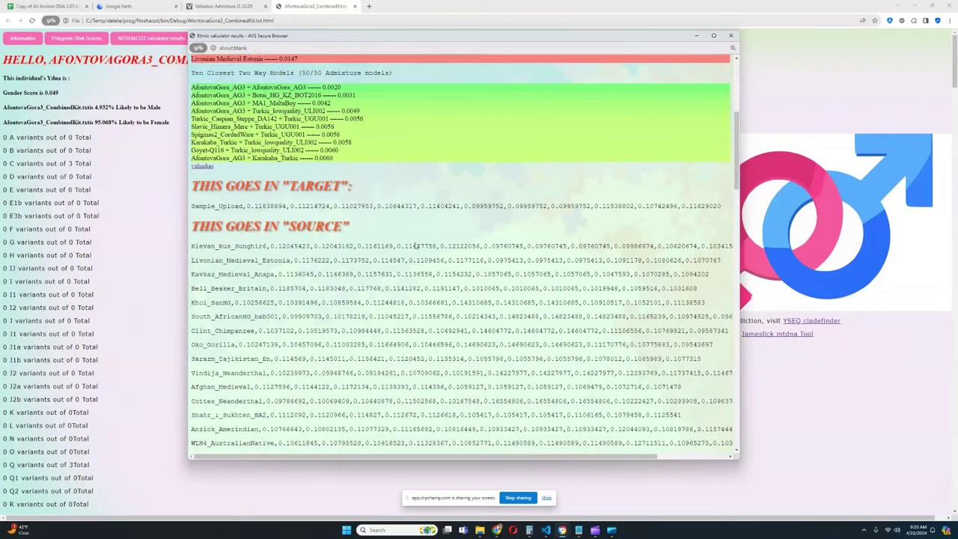
pyautogui.click(730, 35)
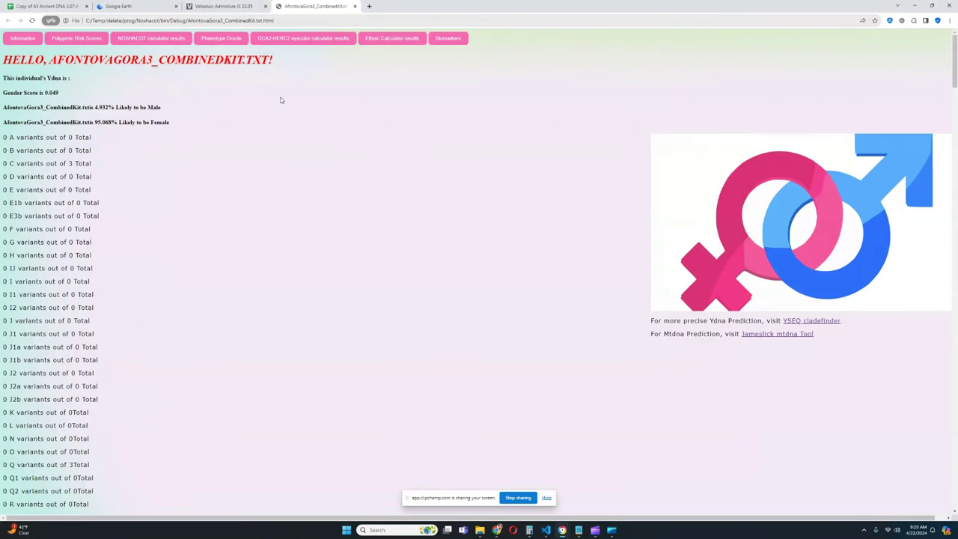
# - Open the NOSHACOT calculator results, enlarge their window, and highlight the Darkest Brown Eyes likelihood in the eye color distribution
pyautogui.click(174, 40)
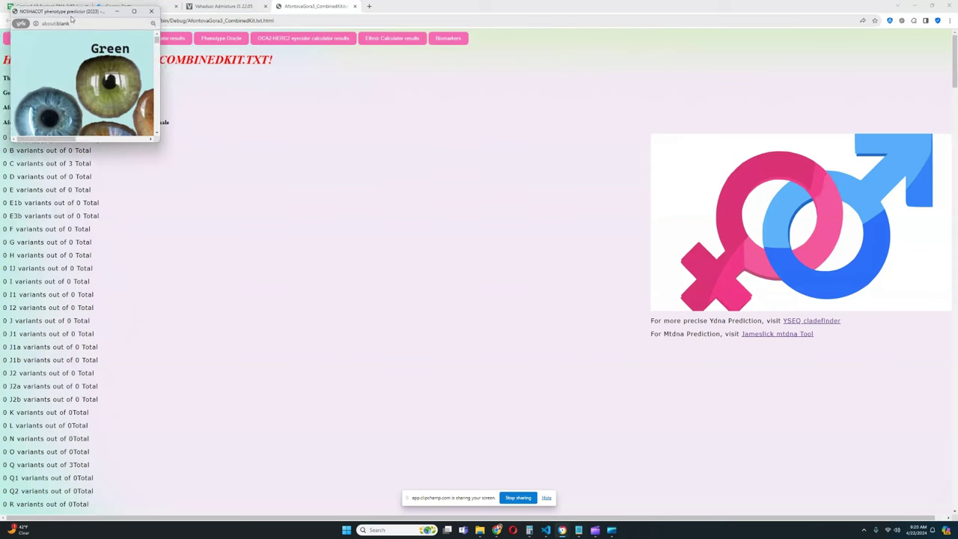
pyautogui.moveTo(72, 20); pyautogui.dragTo(113, 39)
pyautogui.moveTo(209, 171); pyautogui.dragTo(689, 458)
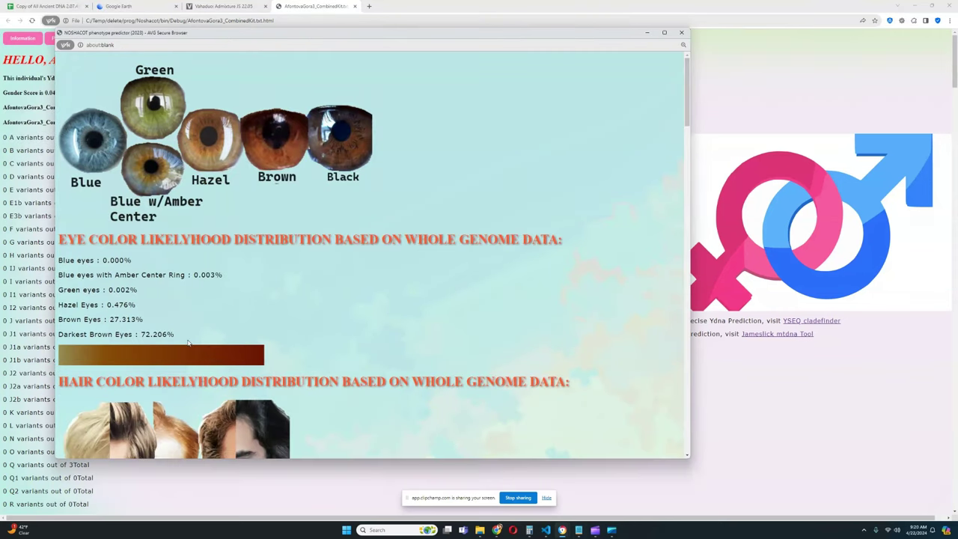
pyautogui.moveTo(180, 334); pyautogui.dragTo(56, 334)
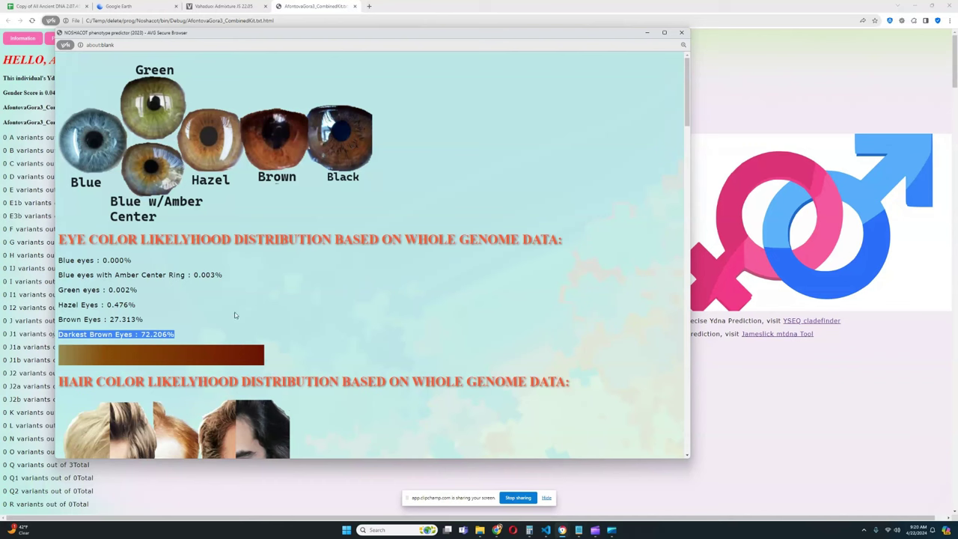
pyautogui.click(253, 309)
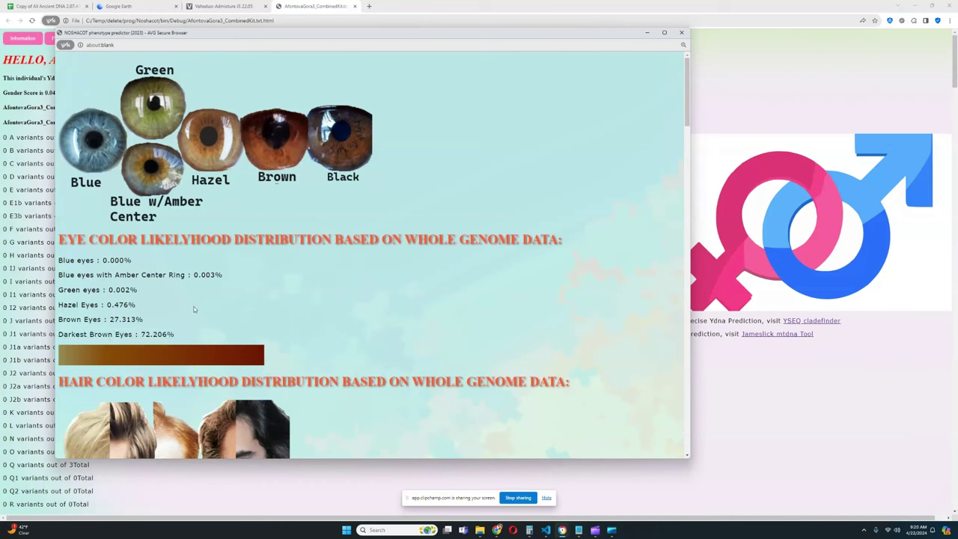
pyautogui.moveTo(177, 334); pyautogui.dragTo(63, 335)
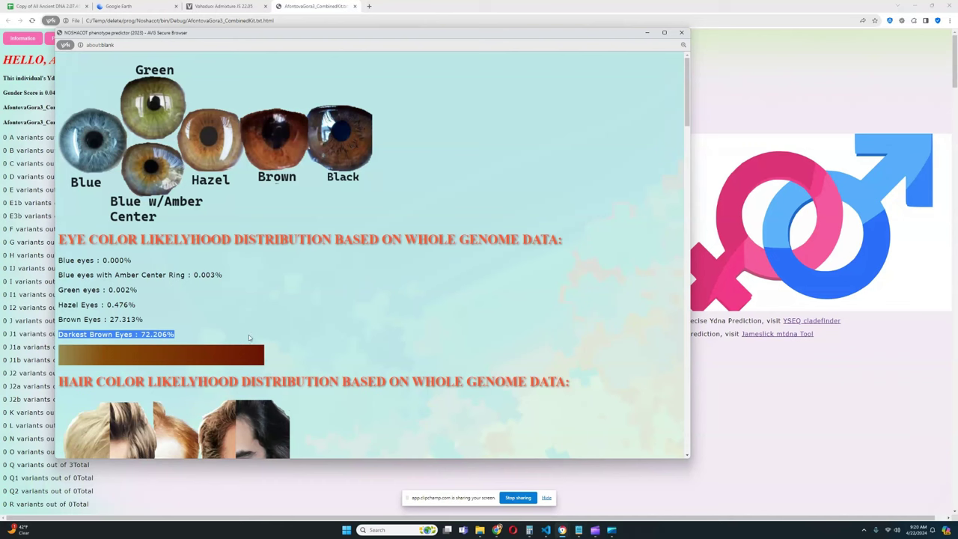
pyautogui.click(329, 271)
# - Highlight the Black hair likelihood and the Red hair through Light Brown hair lines in the hair color distribution
pyautogui.scroll(-2, 332, 257)
pyautogui.scroll(-1, 331, 257)
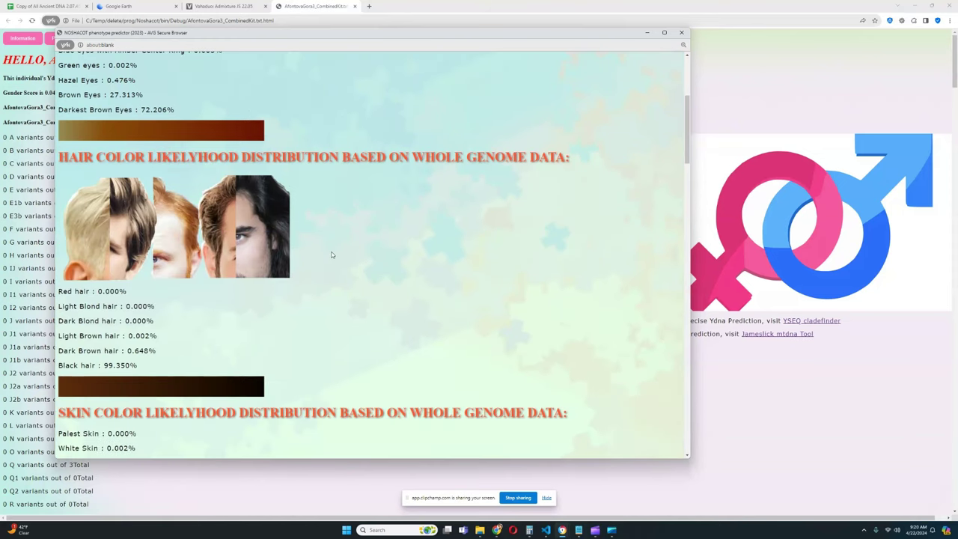
pyautogui.moveTo(168, 366); pyautogui.dragTo(63, 364)
pyautogui.moveTo(58, 364); pyautogui.dragTo(167, 363)
pyautogui.click(178, 351)
pyautogui.moveTo(157, 335); pyautogui.dragTo(60, 291)
pyautogui.scroll(-3, 235, 294)
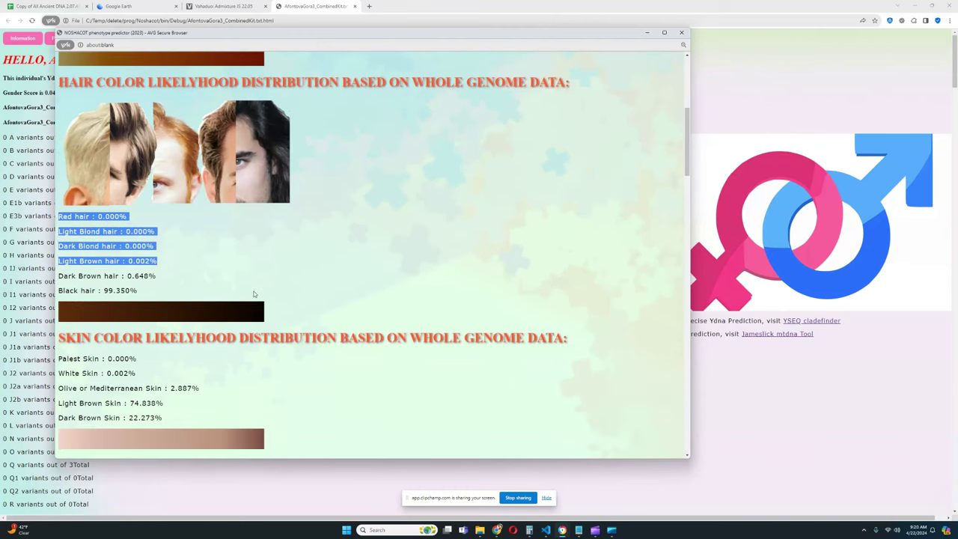
pyautogui.click(264, 298)
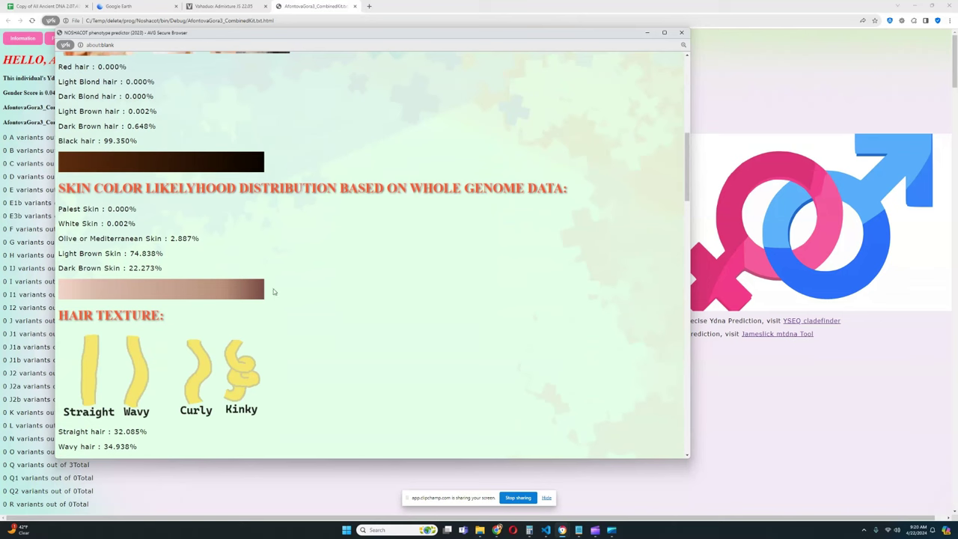
# - Highlight the Light Brown Skin likelihood and the Palest Skin and White Skin lines in the skin color distribution
pyautogui.moveTo(176, 255); pyautogui.dragTo(58, 254)
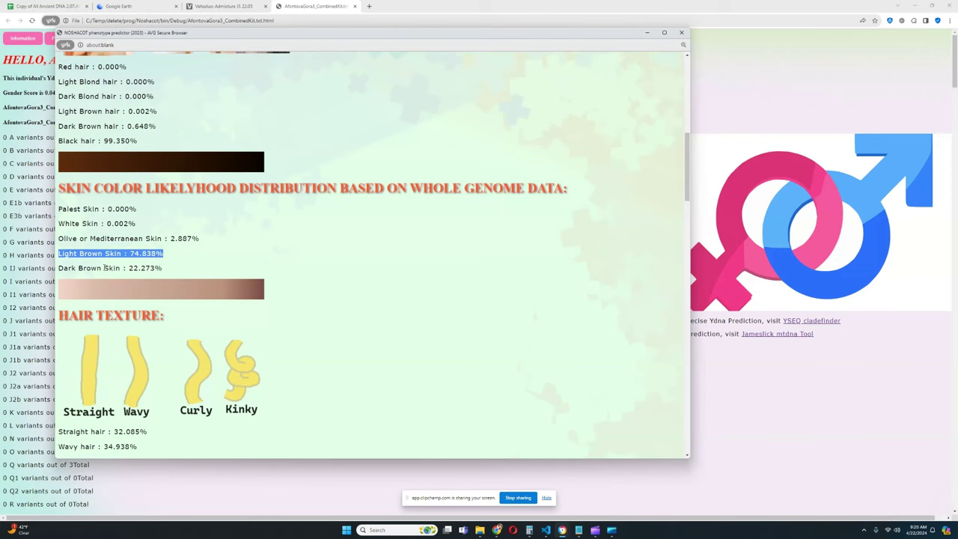
pyautogui.click(169, 256)
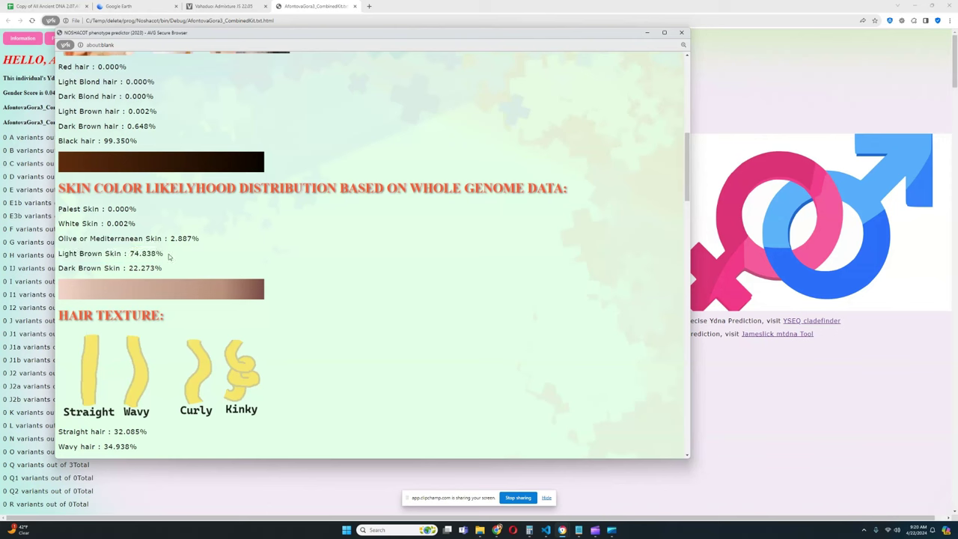
pyautogui.tripleClick(169, 256)
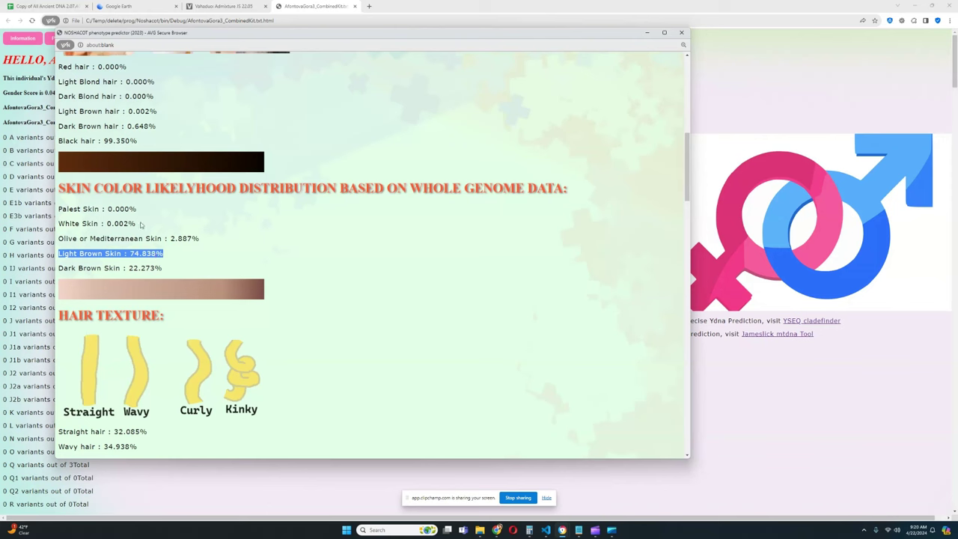
pyautogui.moveTo(156, 226); pyautogui.dragTo(58, 209)
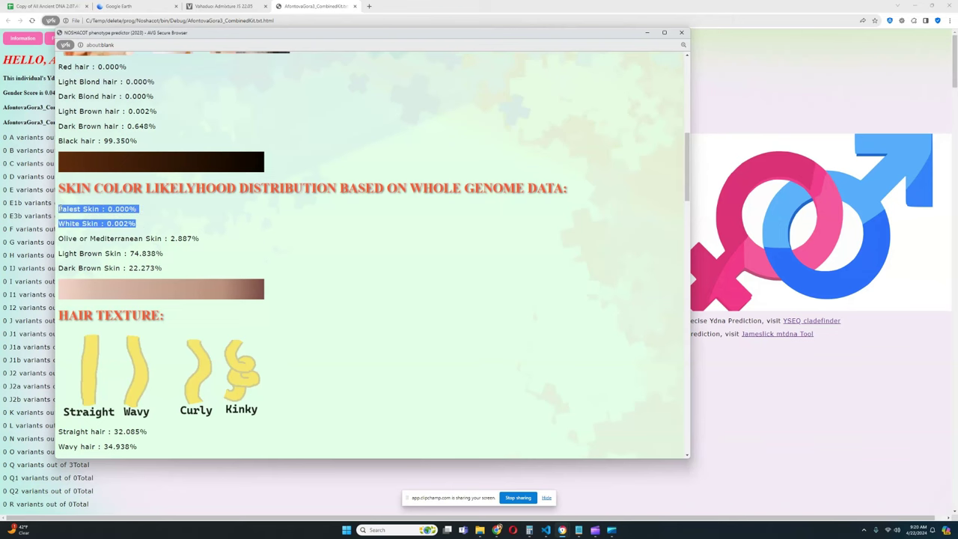
# - Review the wavy, straight and kinky hair likelihoods under Hair Texture and close the phenotype predictor window
pyautogui.scroll(-3, 164, 208)
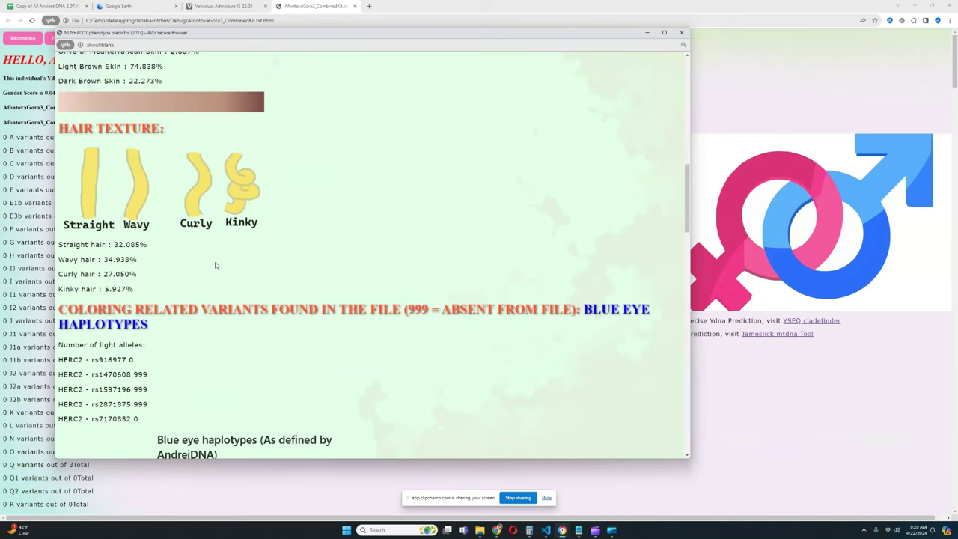
pyautogui.moveTo(149, 260); pyautogui.dragTo(57, 260)
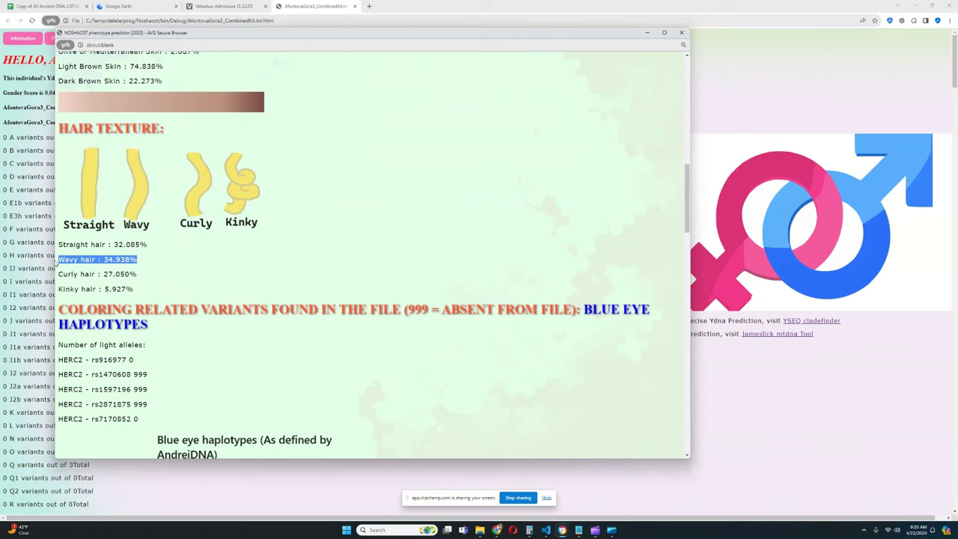
pyautogui.click(82, 282)
pyautogui.tripleClick(90, 244)
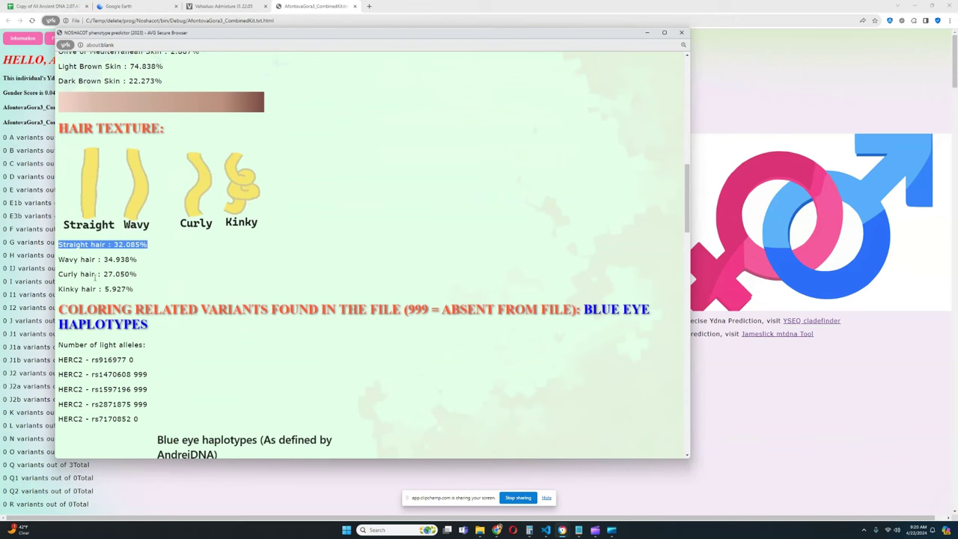
pyautogui.tripleClick(92, 289)
pyautogui.scroll(-3, 150, 247)
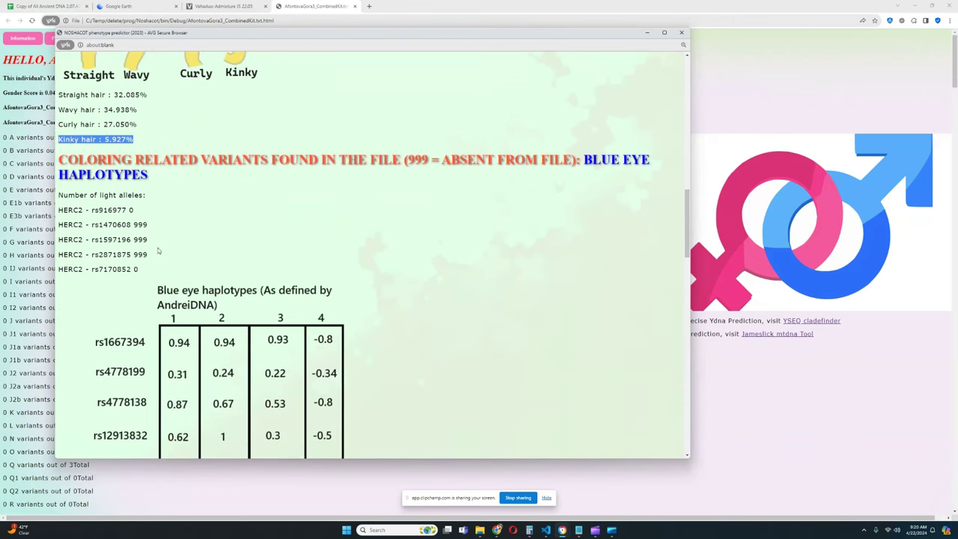
pyautogui.scroll(3, 205, 247)
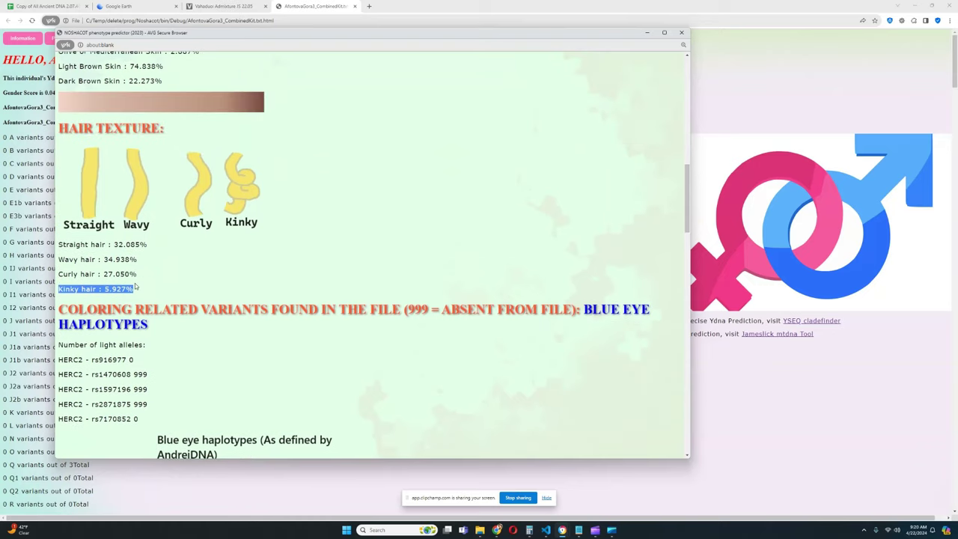
pyautogui.click(139, 288)
pyautogui.scroll(-4, 235, 283)
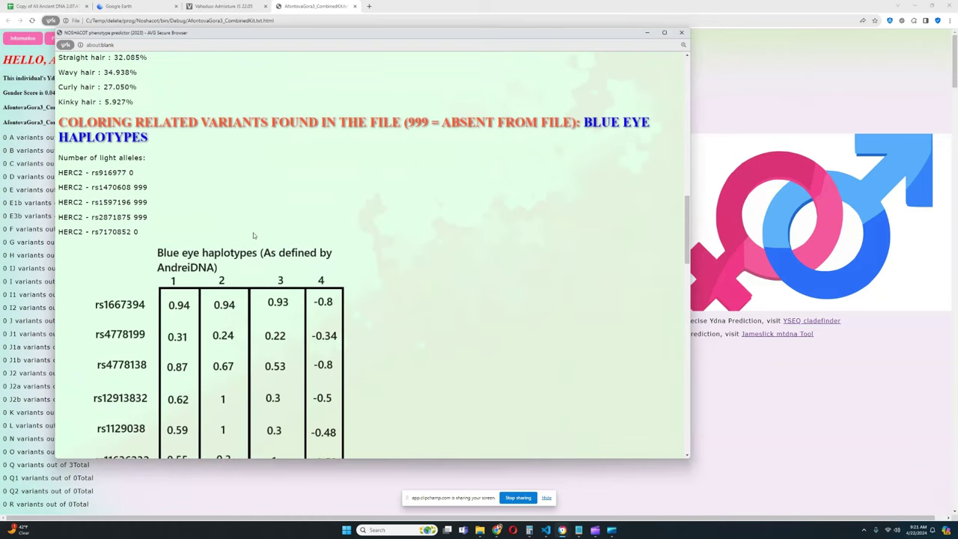
pyautogui.click(681, 32)
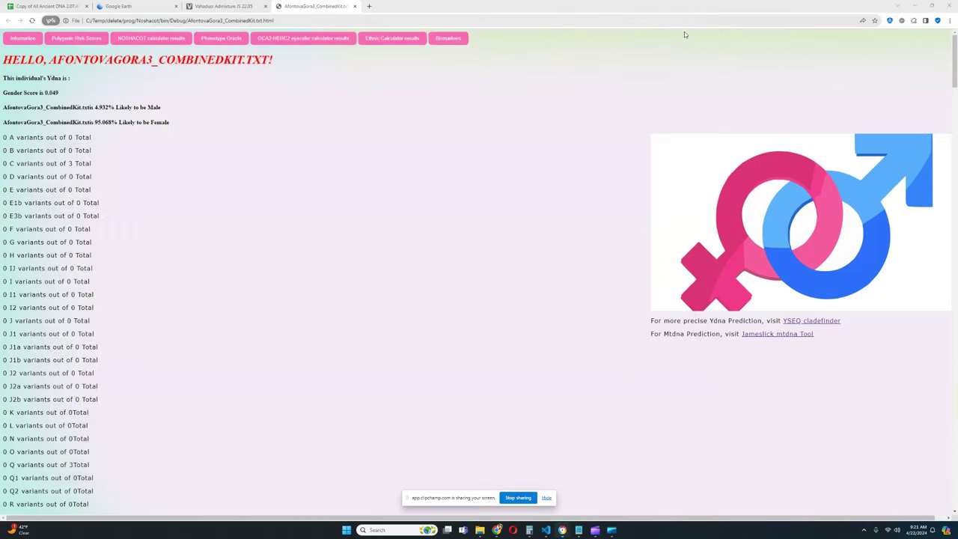
# - Reopen the Ethnic Calculator results in an enlarged window, highlight the total SNP count, and close the window
pyautogui.click(396, 41)
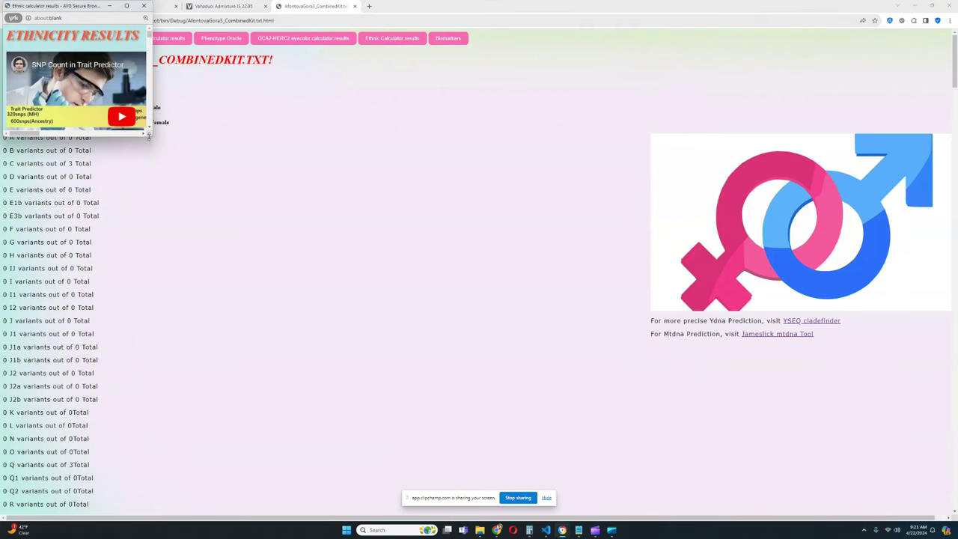
pyautogui.moveTo(151, 139); pyautogui.dragTo(581, 431)
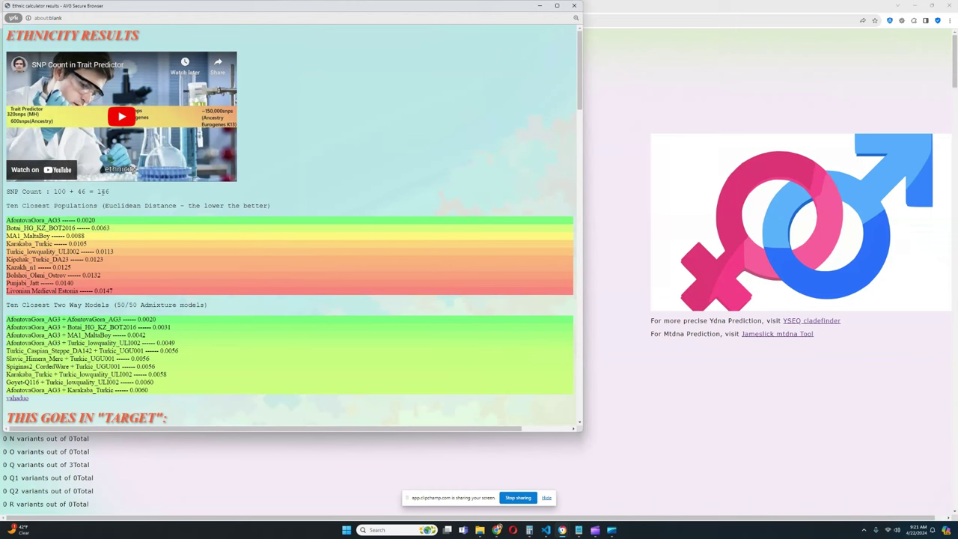
pyautogui.moveTo(96, 191); pyautogui.dragTo(112, 193)
pyautogui.click(574, 5)
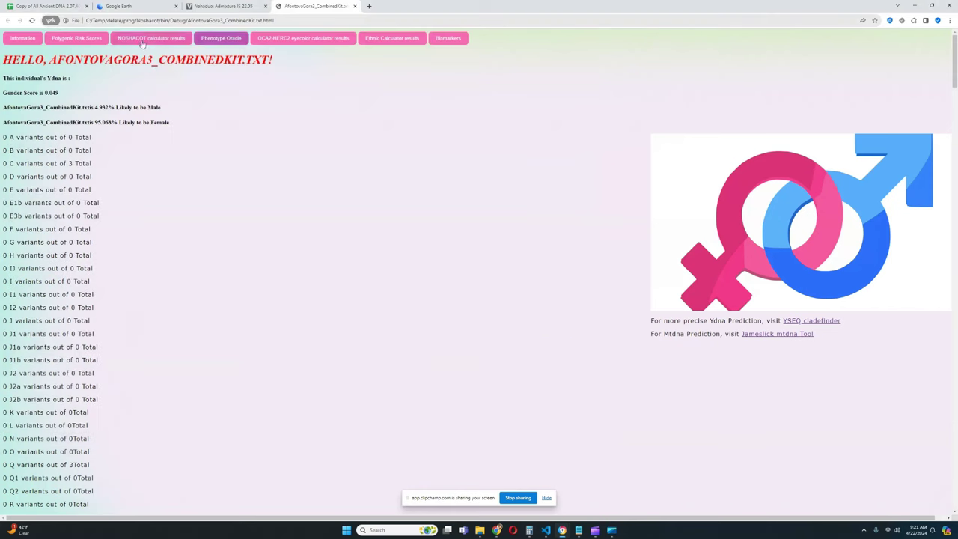
# - Reopen the NOSHACOT calculator results in an enlarged window and review the coloring-related variants from HERC2 through TYR
pyautogui.click(151, 38)
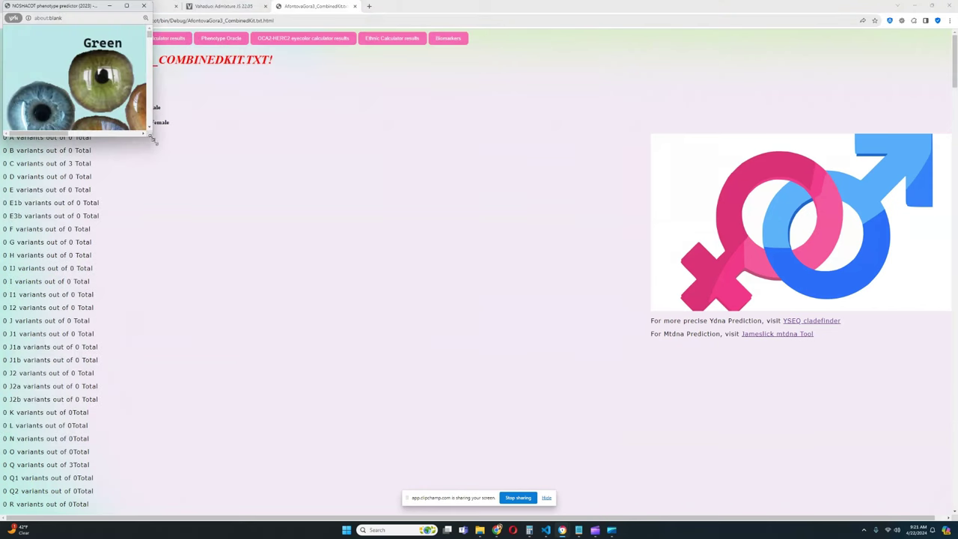
pyautogui.moveTo(154, 134); pyautogui.dragTo(664, 475)
pyautogui.scroll(-12, 427, 231)
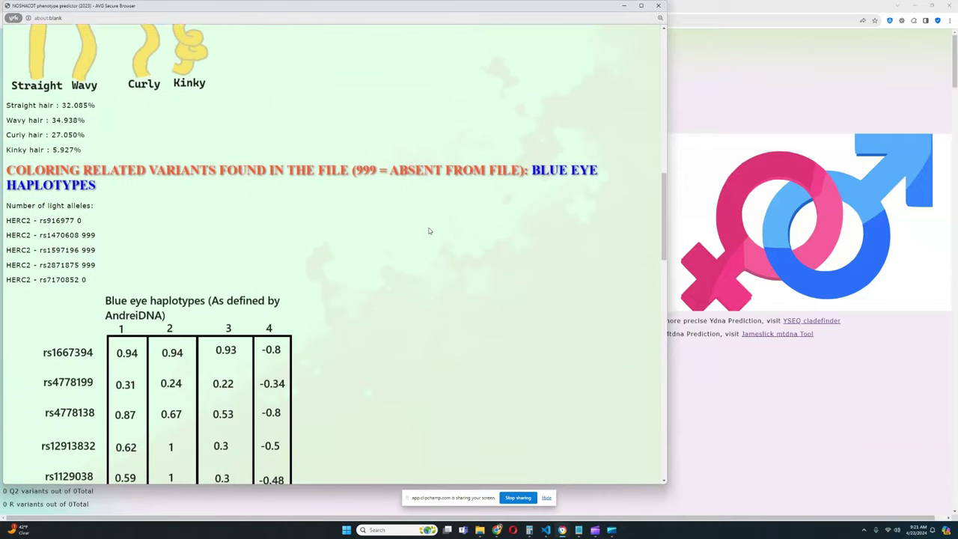
pyautogui.scroll(-3, 429, 230)
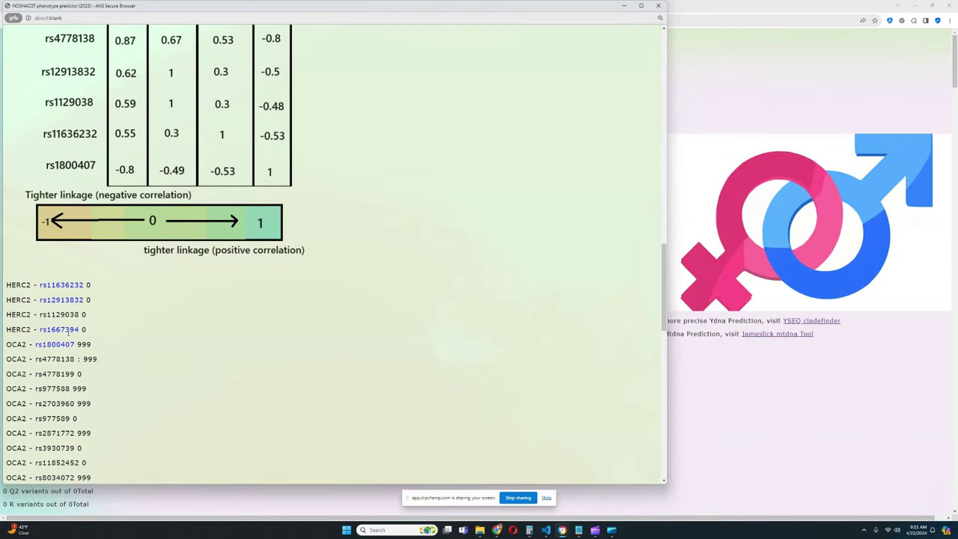
pyautogui.scroll(-6, 203, 310)
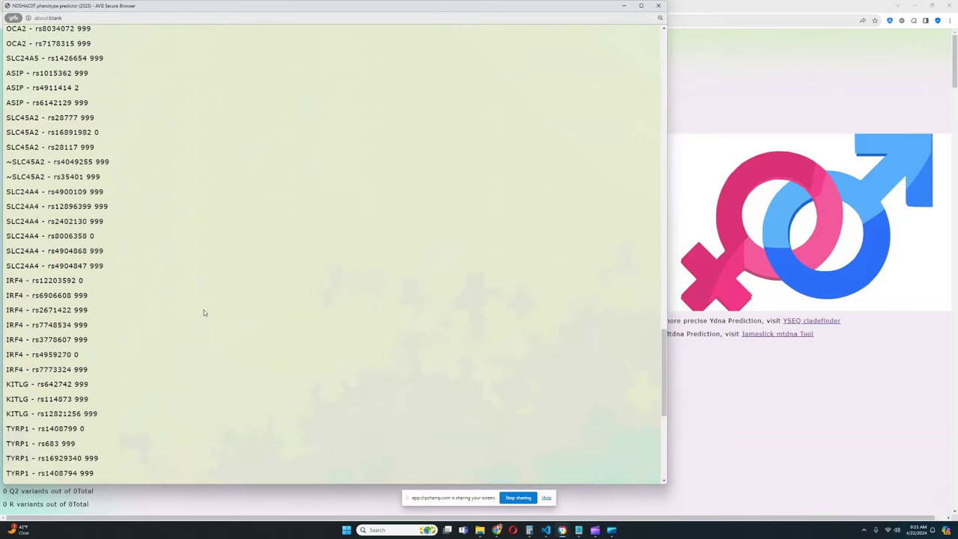
pyautogui.scroll(-1, 204, 311)
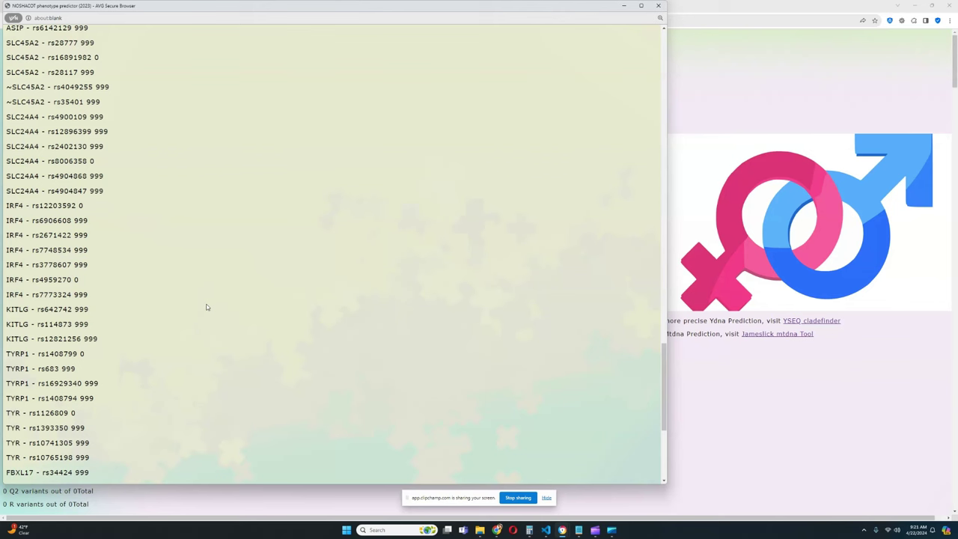
# - Highlight the KITLG rs12821256 entry in the list of coloring-related variants
pyautogui.moveTo(103, 342); pyautogui.dragTo(3, 339)
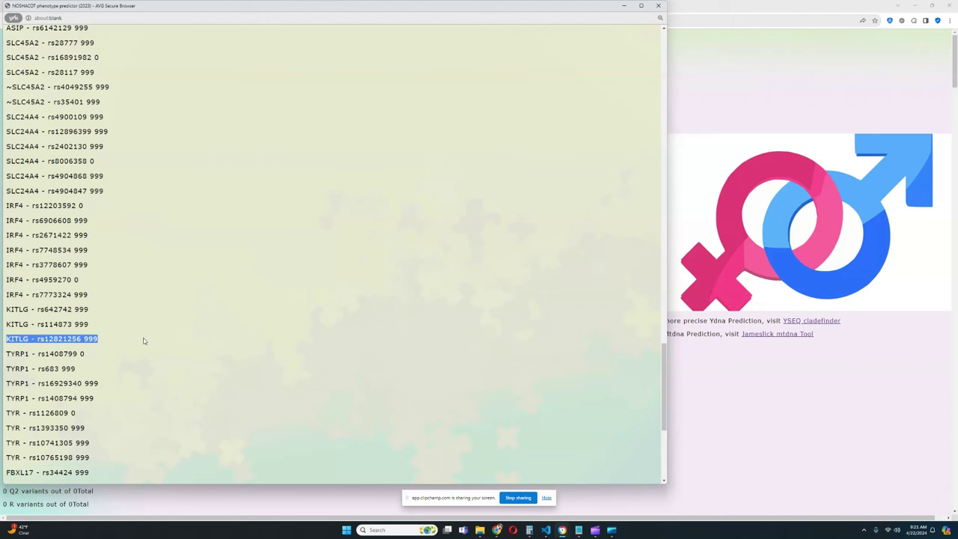
pyautogui.moveTo(112, 338)
pyautogui.mouseDown()
pyautogui.moveTo(6, 339)
pyautogui.moveTo(100, 342)
pyautogui.mouseUp()
pyautogui.click(6, 339)
pyautogui.moveTo(101, 341); pyautogui.dragTo(6, 340)
pyautogui.moveTo(102, 341); pyautogui.dragTo(6, 340)
# - Highlight the MC1R variants from rs1805007 to rs1805005 near the end of the coloring variant list
pyautogui.scroll(-4, 154, 347)
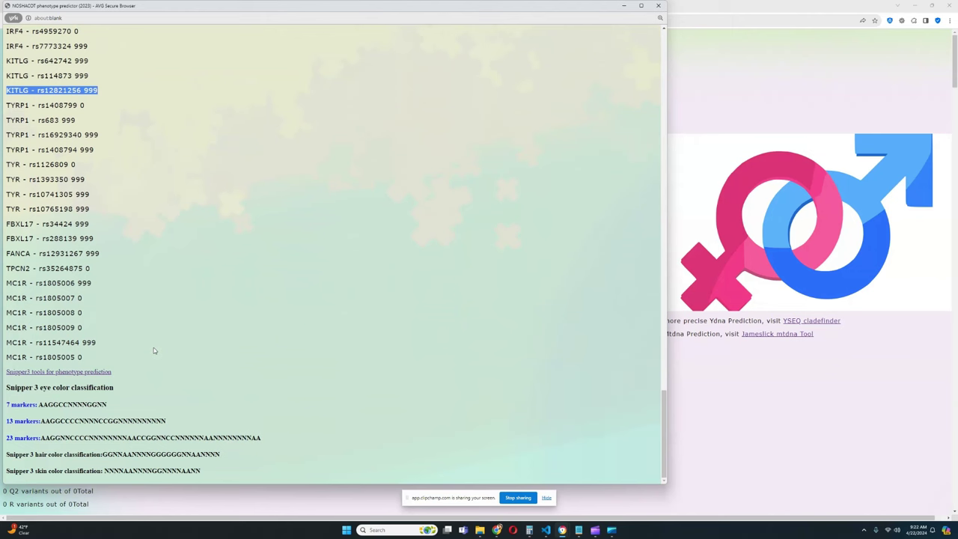
pyautogui.moveTo(86, 358); pyautogui.dragTo(7, 298)
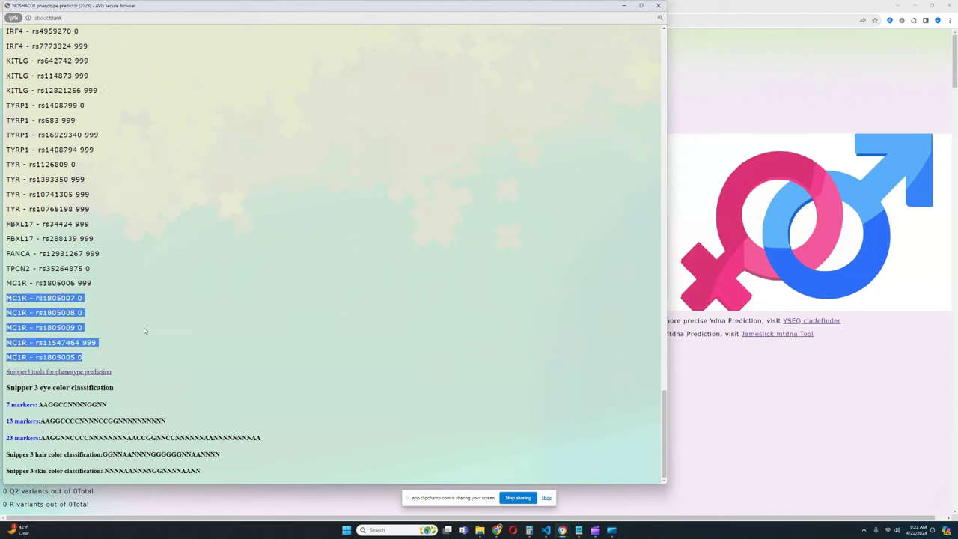
pyautogui.click(163, 332)
# - Return to the KITLG rs12821256 entry, highlight it again, and close the phenotype predictor window
pyautogui.scroll(3, 168, 332)
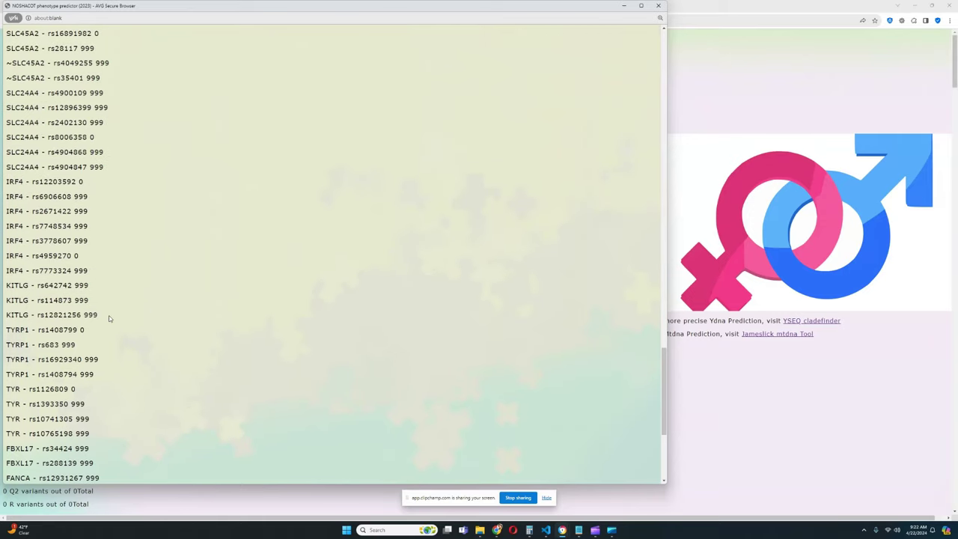
pyautogui.moveTo(110, 317); pyautogui.dragTo(6, 315)
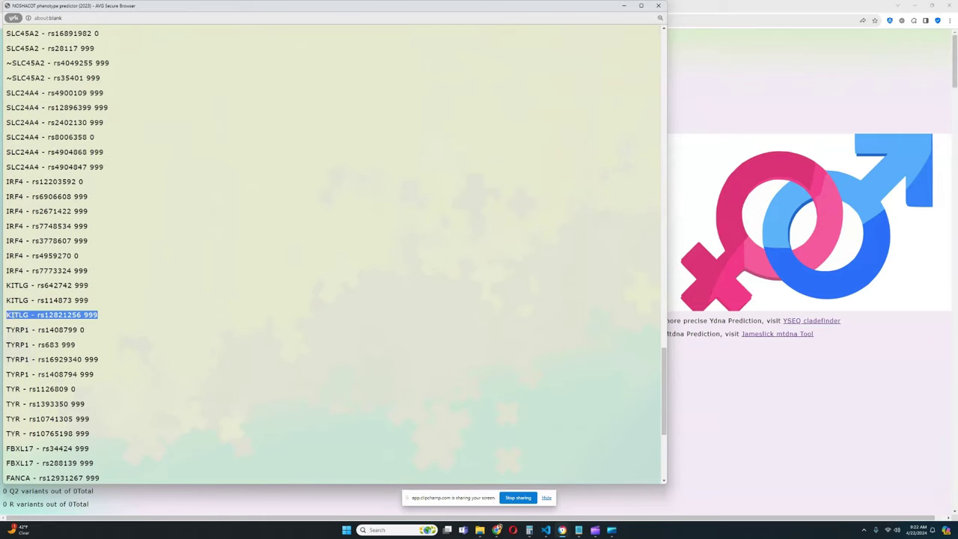
pyautogui.click(108, 318)
pyautogui.moveTo(98, 315); pyautogui.dragTo(6, 315)
pyautogui.click(658, 6)
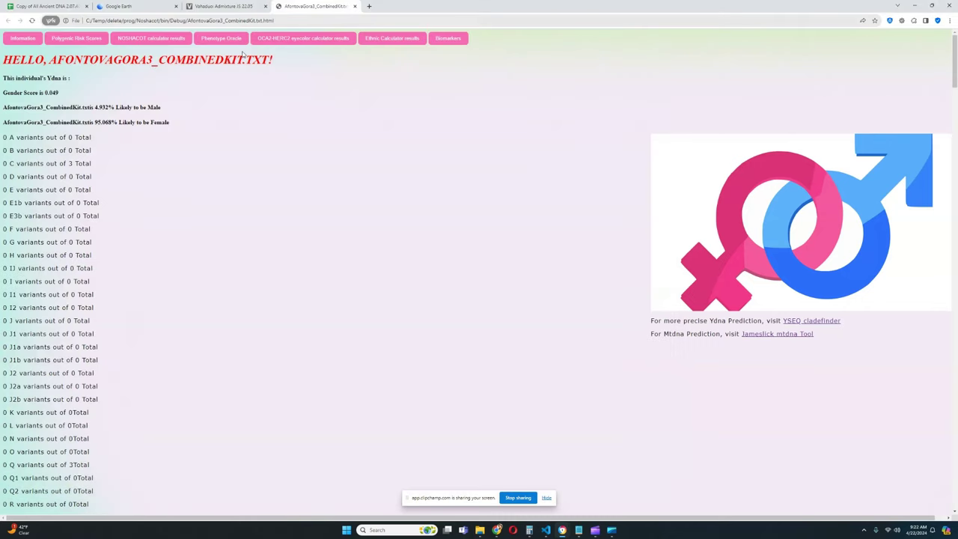
# - Open the Phenotype Oracle and enlarge its window to view the closest phenotypes
pyautogui.click(221, 38)
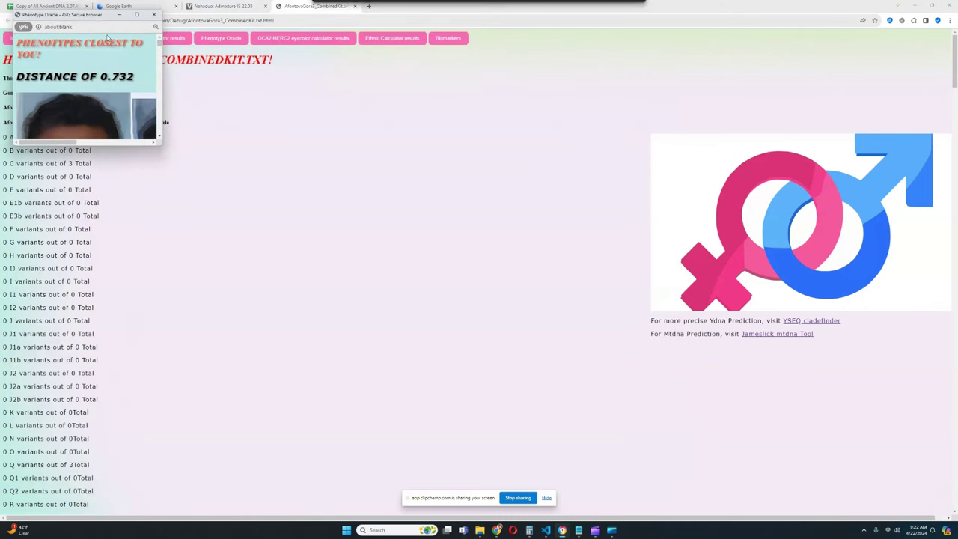
pyautogui.moveTo(163, 144); pyautogui.dragTo(734, 486)
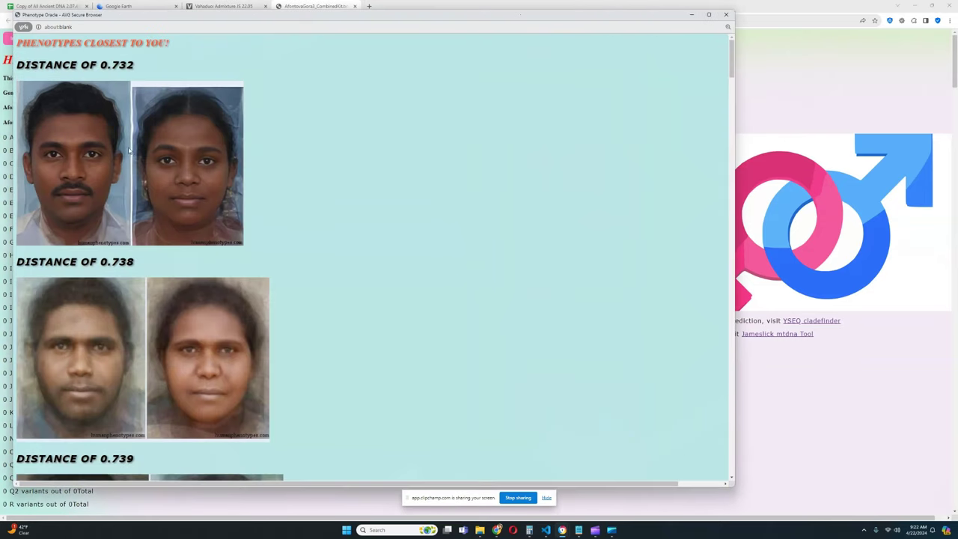
# - Review the closest phenotype matches, widen the window, and highlight the closest-phenotypes heading together with the first distance line
pyautogui.scroll(-2, 318, 207)
pyautogui.scroll(-3, 280, 229)
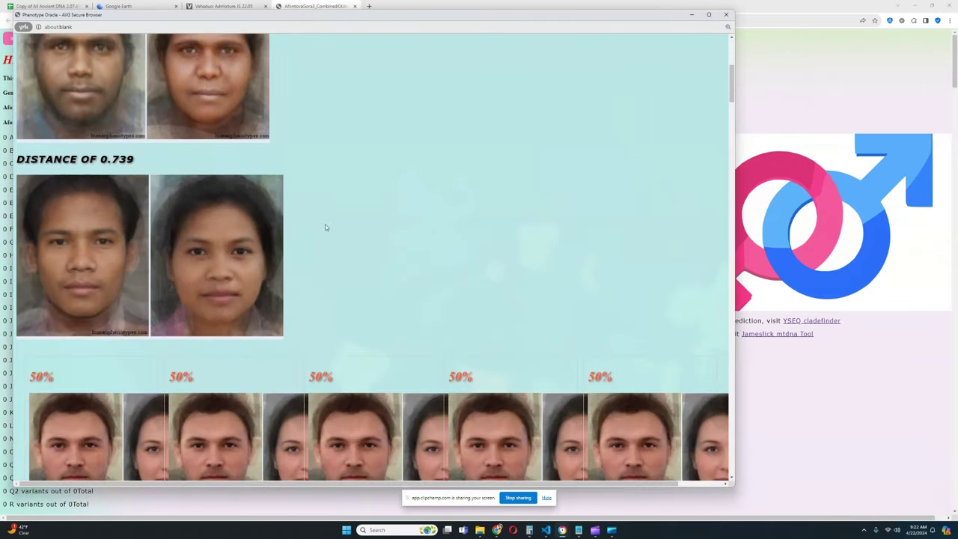
pyautogui.scroll(4, 347, 257)
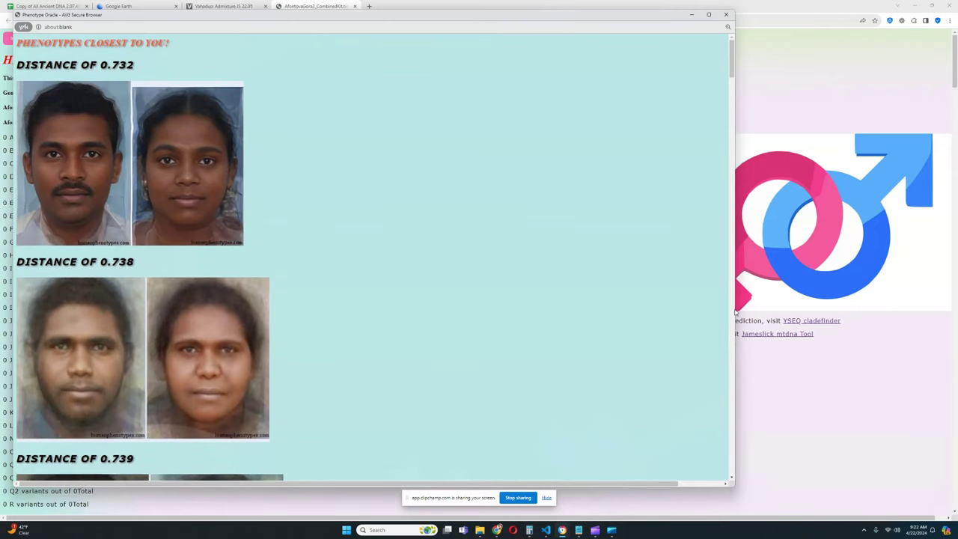
pyautogui.moveTo(734, 309); pyautogui.dragTo(854, 318)
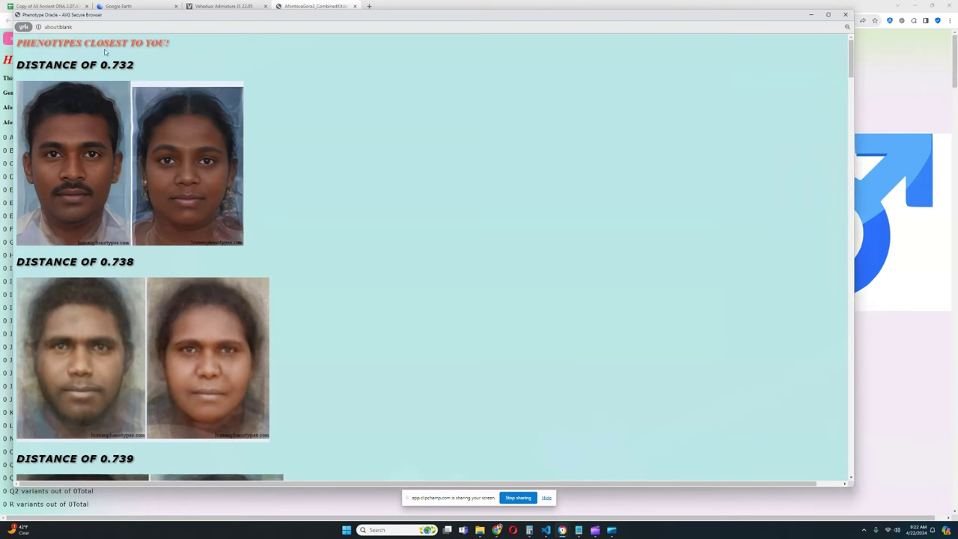
pyautogui.moveTo(147, 67); pyautogui.dragTo(20, 42)
pyautogui.click(168, 58)
pyautogui.moveTo(148, 67); pyautogui.dragTo(20, 42)
# - Widen the window at the 50% + 50% phenotype mixes and highlight both percentages of the first mix
pyautogui.scroll(-3, 356, 133)
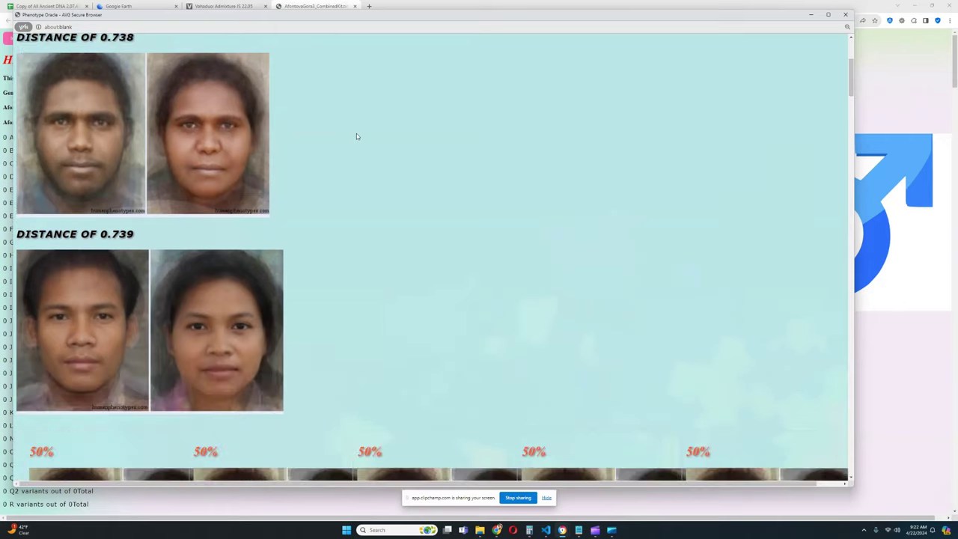
pyautogui.scroll(-5, 356, 135)
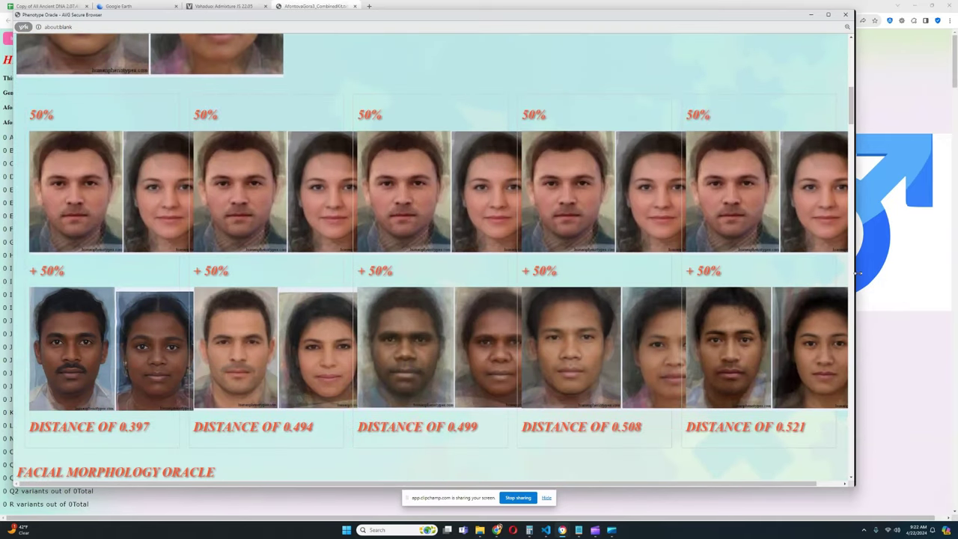
pyautogui.moveTo(853, 277); pyautogui.dragTo(905, 276)
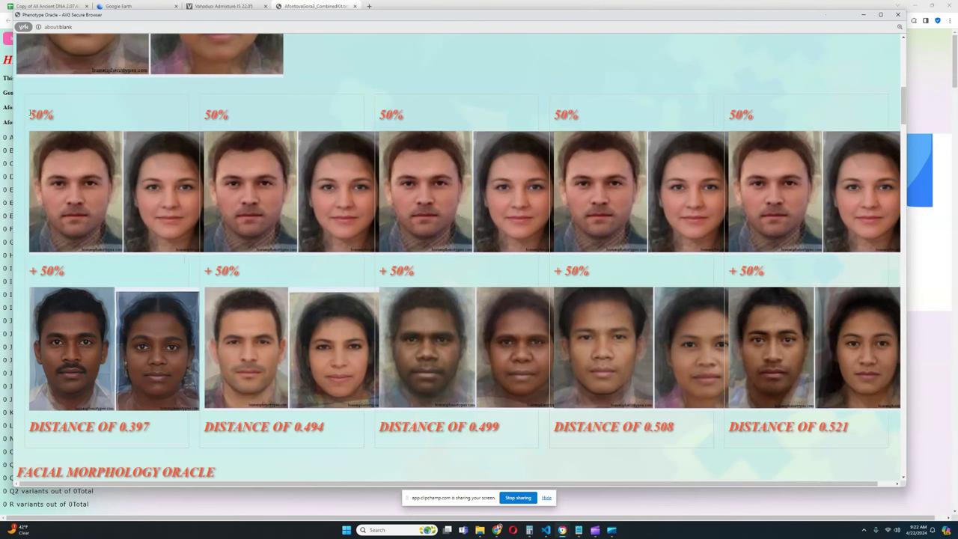
pyautogui.moveTo(30, 114); pyautogui.dragTo(55, 115)
pyautogui.moveTo(29, 279); pyautogui.dragTo(78, 274)
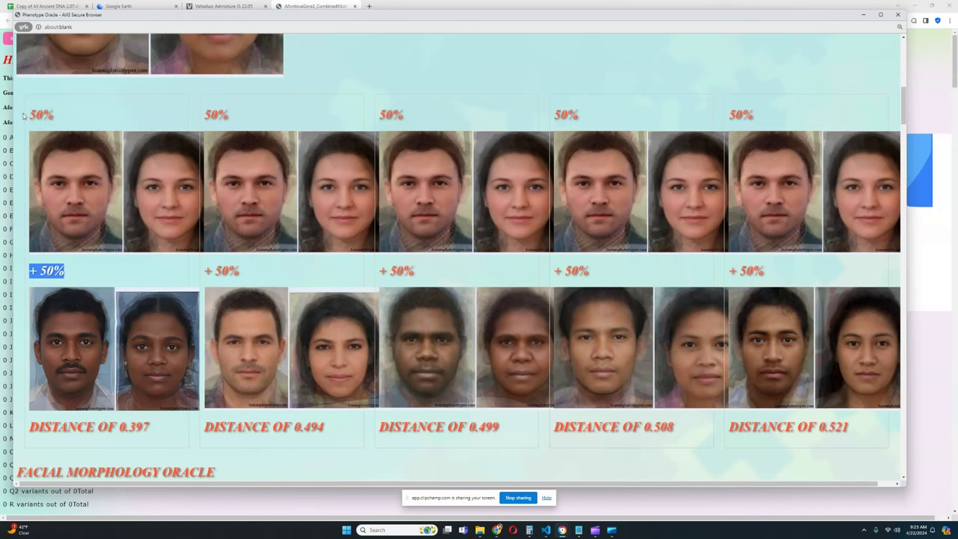
pyautogui.moveTo(23, 116); pyautogui.dragTo(85, 117)
pyautogui.moveTo(32, 268); pyautogui.dragTo(87, 271)
pyautogui.click(168, 255)
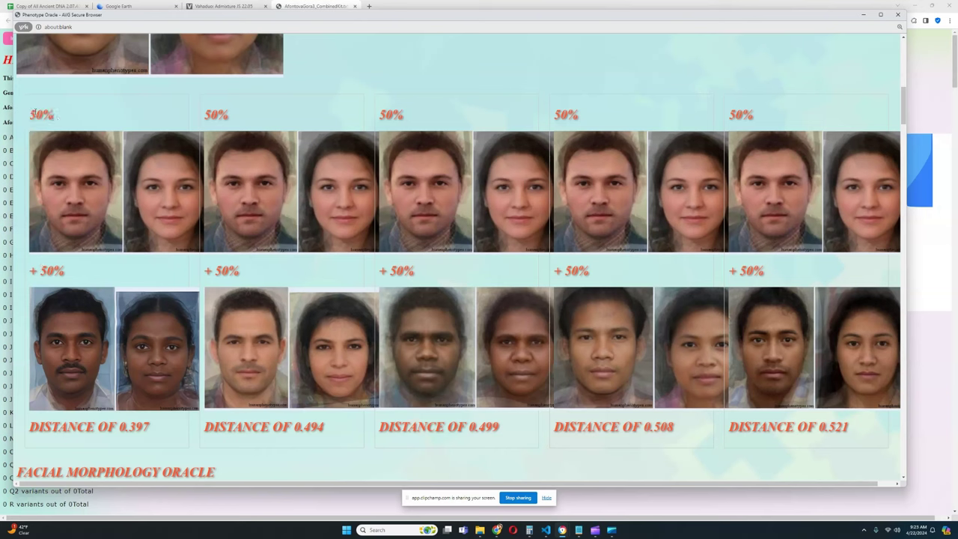
# - Compare the first three phenotype mixes by highlighting the two 50% labels of each in turn
pyautogui.moveTo(27, 115); pyautogui.dragTo(57, 116)
pyautogui.click(45, 115)
pyautogui.moveTo(66, 270); pyautogui.dragTo(51, 271)
pyautogui.moveTo(229, 115); pyautogui.dragTo(210, 114)
pyautogui.moveTo(203, 274); pyautogui.dragTo(239, 271)
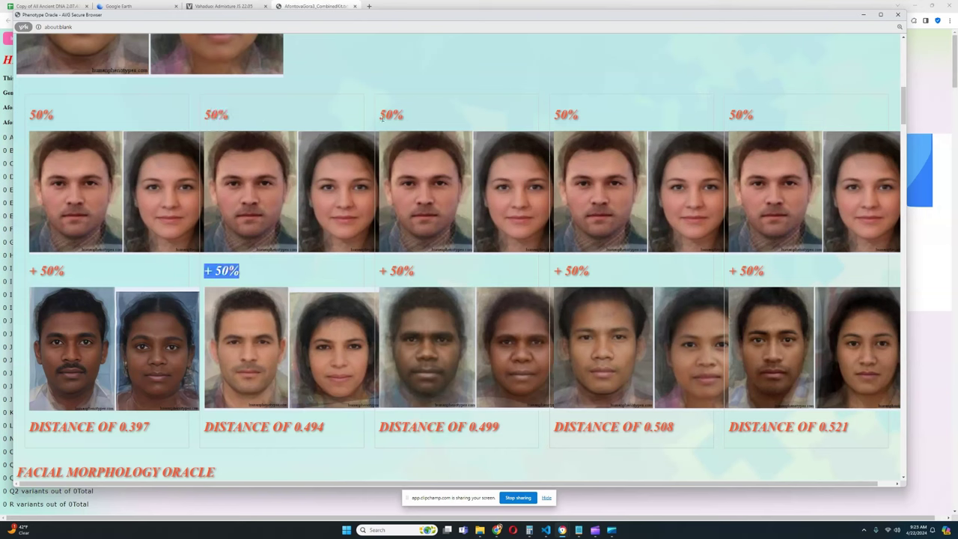
pyautogui.moveTo(377, 114); pyautogui.dragTo(427, 118)
pyautogui.moveTo(373, 263); pyautogui.dragTo(441, 271)
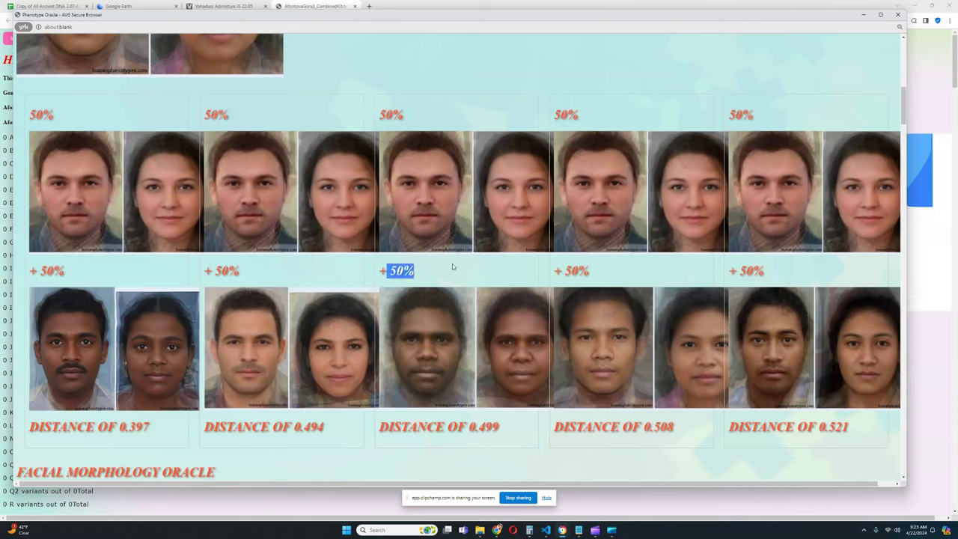
pyautogui.click(452, 263)
# - Highlight both 50% labels of the first phenotype mix again and close the Phenotype Oracle window
pyautogui.moveTo(28, 117); pyautogui.dragTo(69, 117)
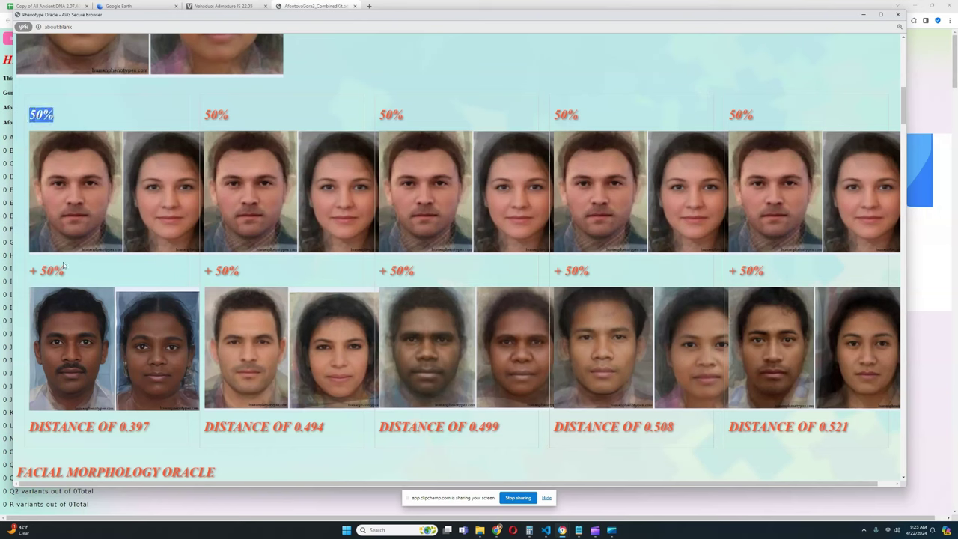
pyautogui.moveTo(31, 269); pyautogui.dragTo(78, 273)
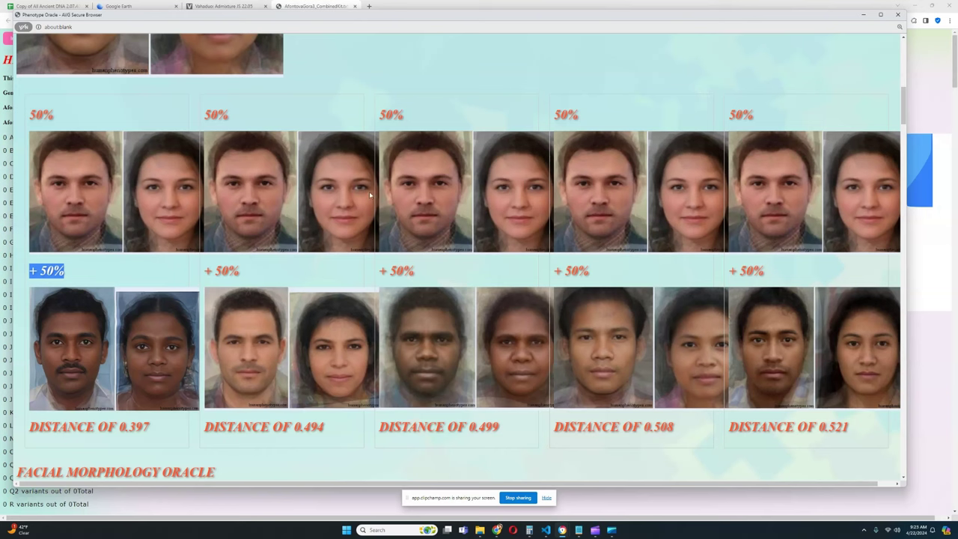
pyautogui.click(897, 15)
# - Open the Biomarkers results, enlarge the window, and highlight the vitamin D, LDL and HDL cholesterol, and glucose values
pyautogui.click(451, 42)
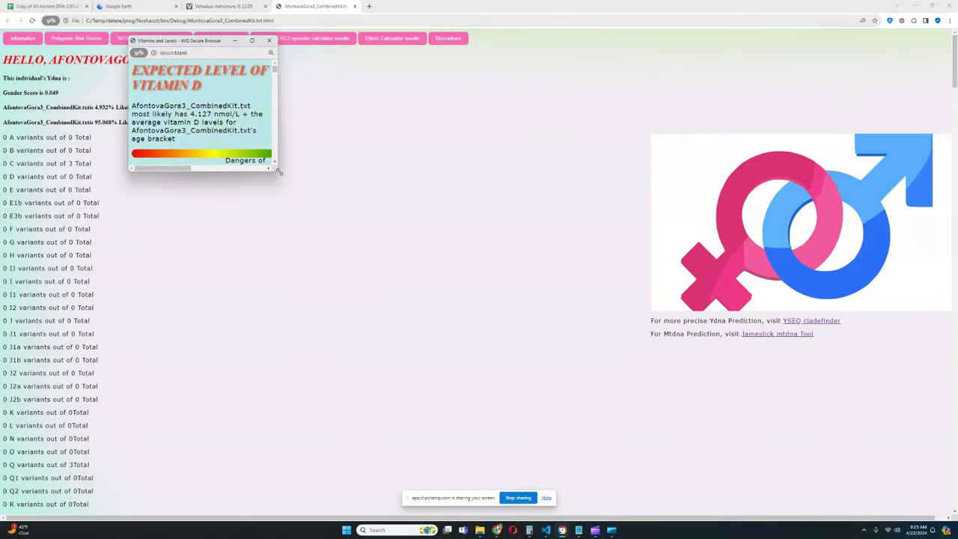
pyautogui.moveTo(279, 171); pyautogui.dragTo(763, 445)
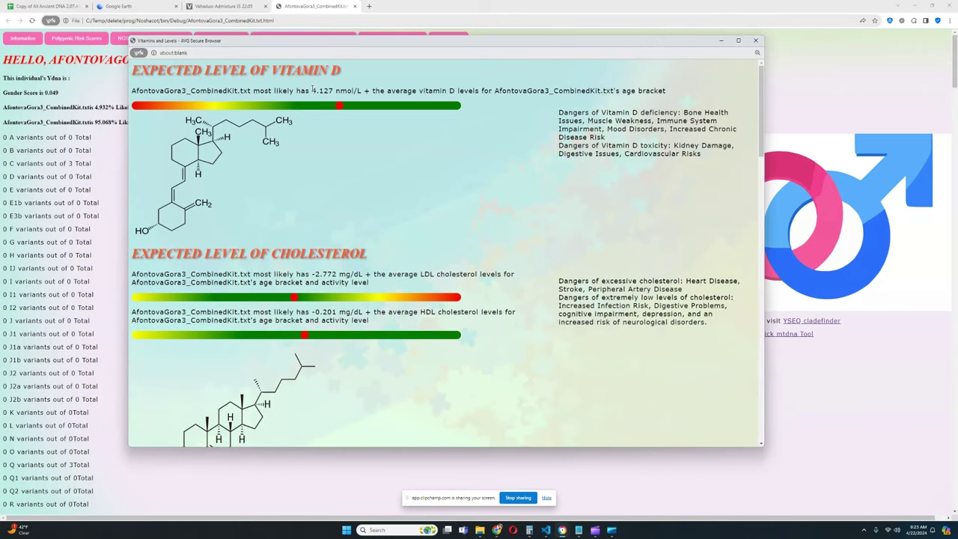
pyautogui.moveTo(313, 90); pyautogui.dragTo(368, 90)
pyautogui.scroll(-1, 445, 159)
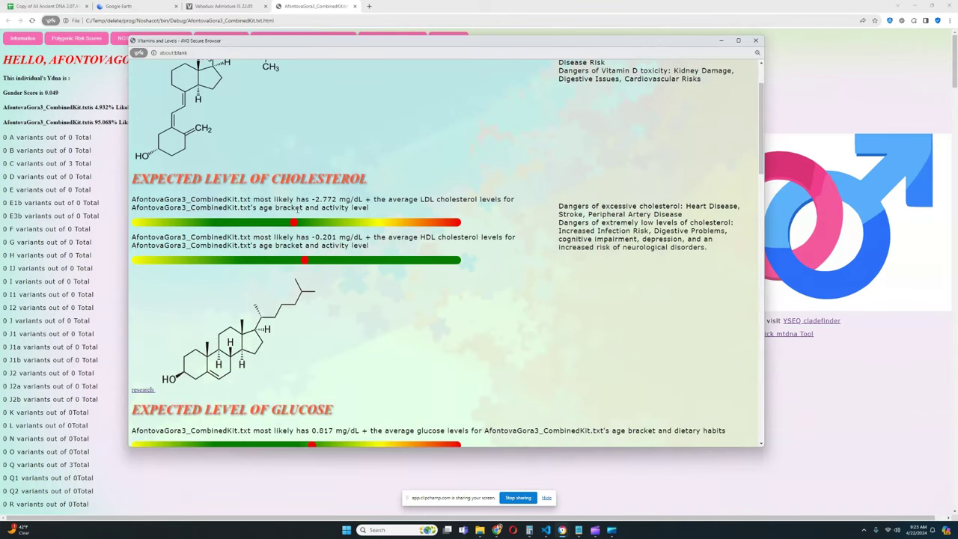
pyautogui.moveTo(309, 199); pyautogui.dragTo(384, 200)
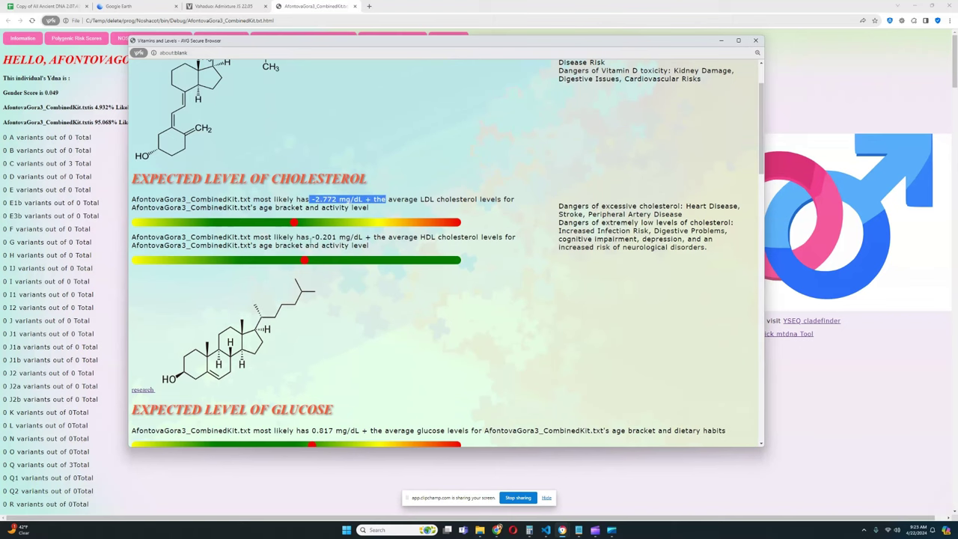
pyautogui.moveTo(312, 237); pyautogui.dragTo(361, 237)
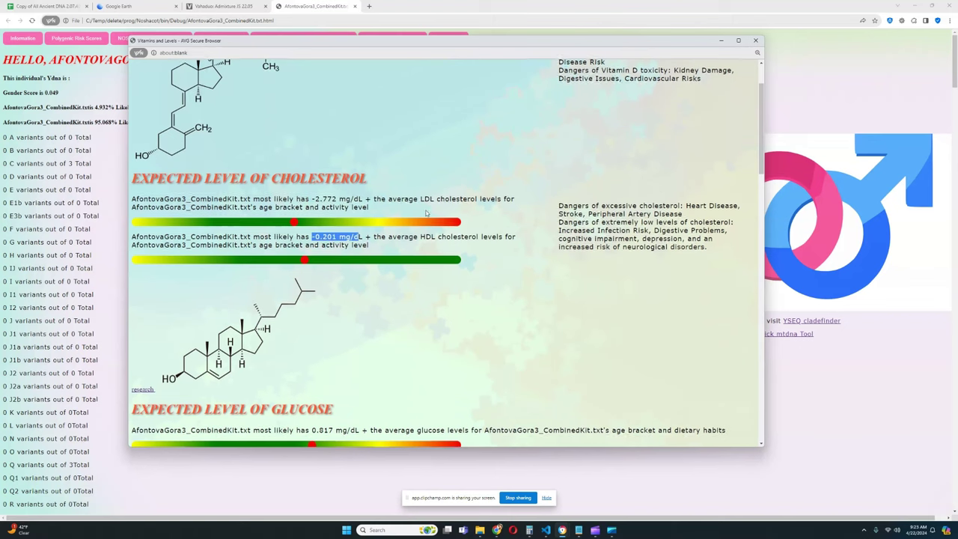
pyautogui.scroll(-2, 427, 213)
pyautogui.moveTo(305, 243); pyautogui.dragTo(367, 235)
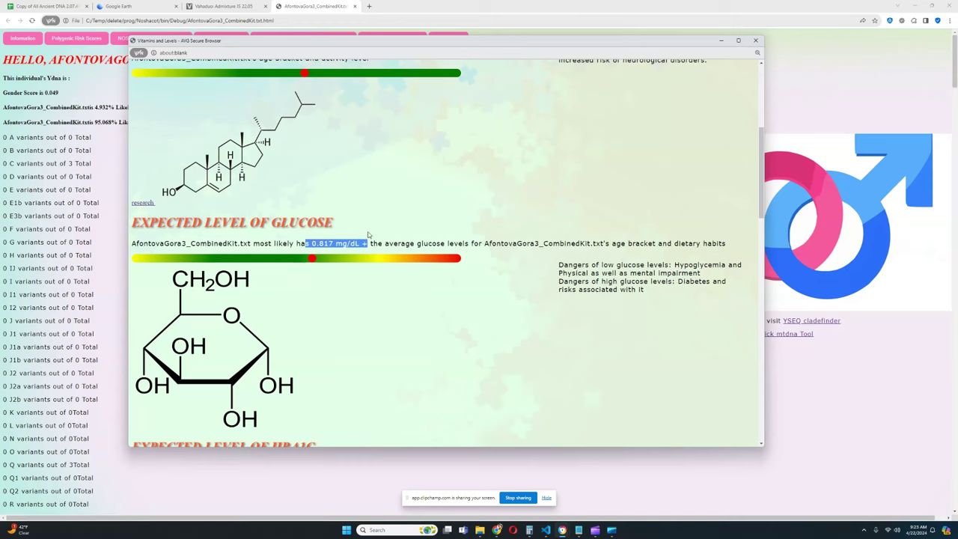
# - Highlight the HbA1c, sex hormone binding globulin and red blood cell values, and close the Vitamins and Levels window
pyautogui.scroll(-3, 367, 235)
pyautogui.moveTo(309, 205); pyautogui.dragTo(398, 216)
pyautogui.scroll(-2, 360, 206)
pyautogui.scroll(-2, 367, 187)
pyautogui.scroll(-2, 399, 178)
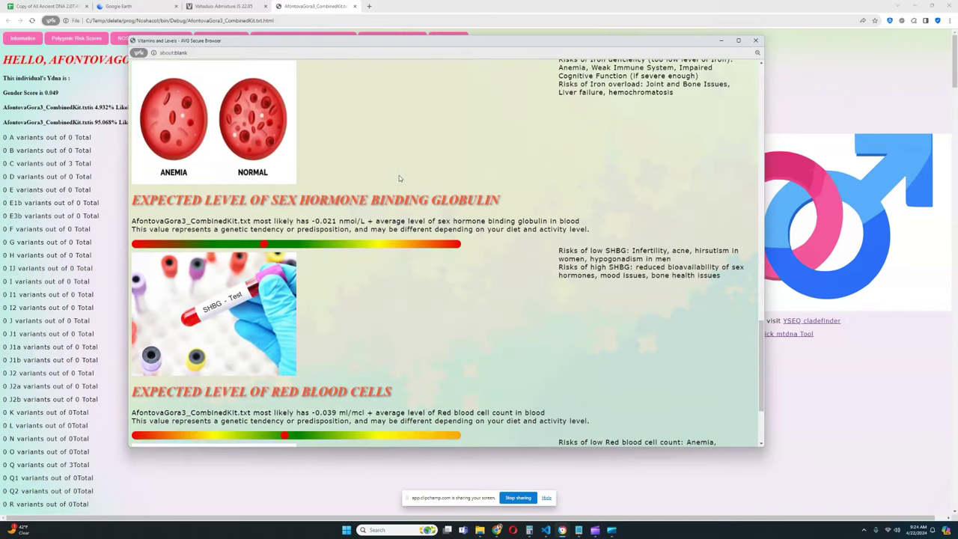
pyautogui.moveTo(312, 221); pyautogui.dragTo(361, 221)
pyautogui.scroll(-2, 361, 221)
pyautogui.moveTo(311, 289); pyautogui.dragTo(364, 289)
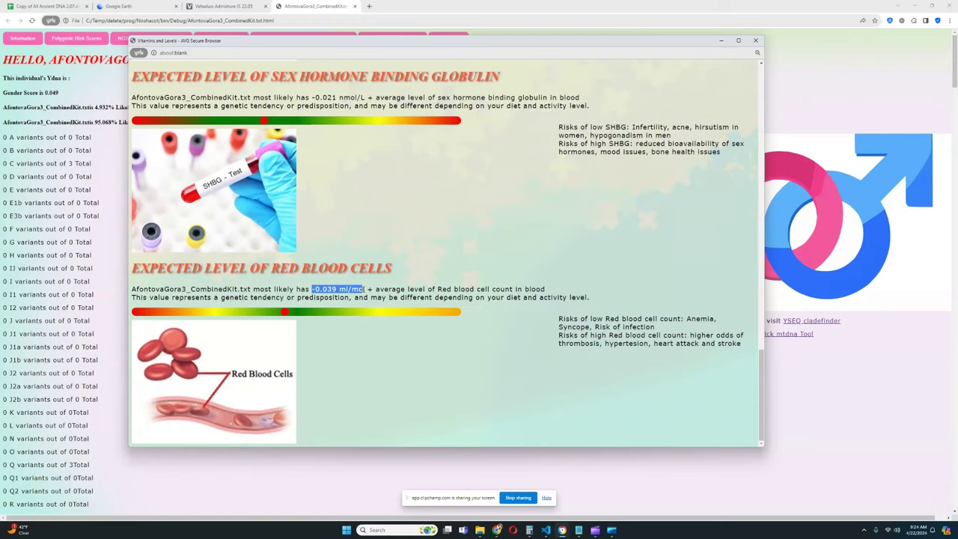
pyautogui.click(758, 40)
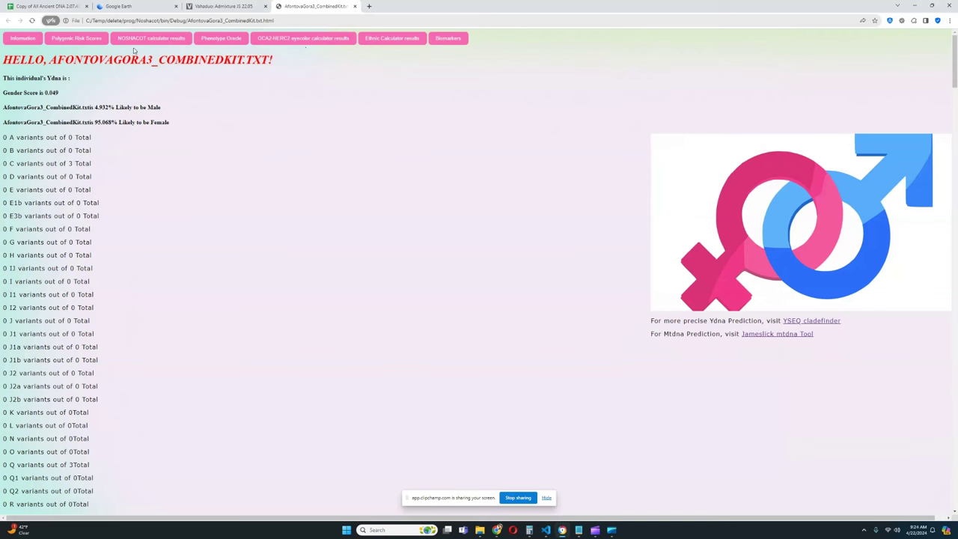
# - Open the Polygenic Risk Scores, enlarge the window, and highlight odds among the leukemia through primary biliary cirrhosis entries
pyautogui.click(77, 39)
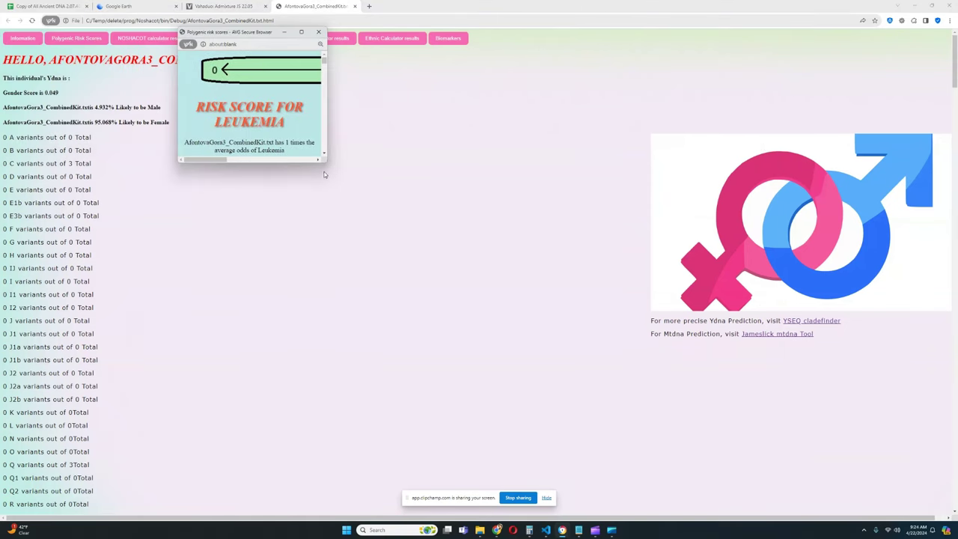
pyautogui.moveTo(324, 162); pyautogui.dragTo(767, 379)
pyautogui.moveTo(472, 128); pyautogui.dragTo(543, 128)
pyautogui.moveTo(466, 168); pyautogui.dragTo(492, 173)
pyautogui.scroll(-1, 479, 178)
pyautogui.scroll(-1, 499, 170)
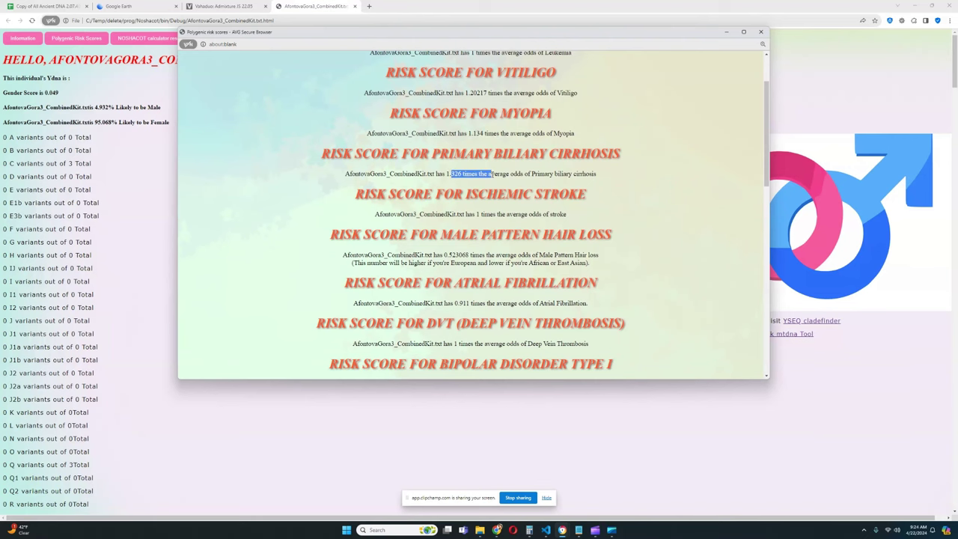
# - Highlight the risk scores for ischemic stroke, male pattern hair loss, atrial fibrillation and deep vein thrombosis
pyautogui.scroll(-2, 492, 173)
pyautogui.moveTo(478, 139); pyautogui.dragTo(551, 147)
pyautogui.moveTo(440, 180); pyautogui.dragTo(595, 194)
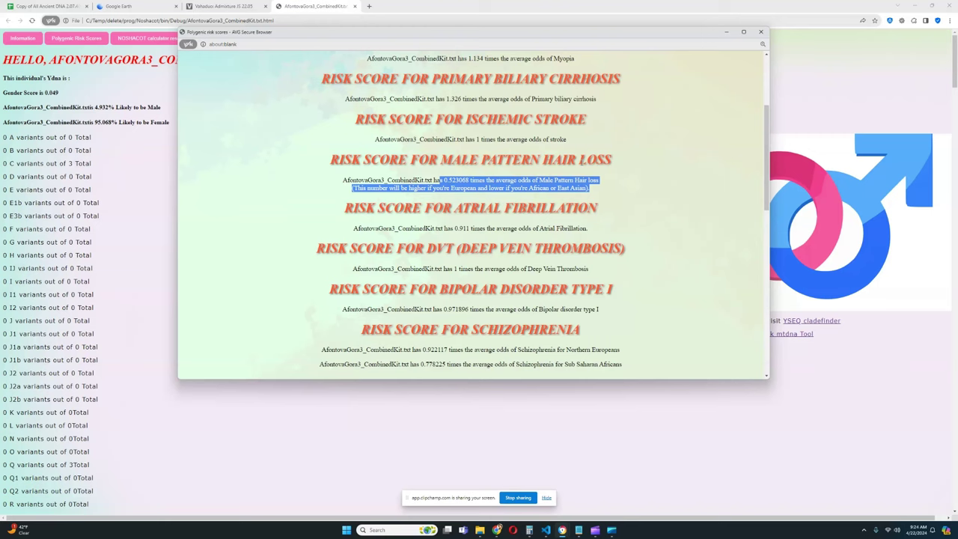
pyautogui.scroll(-1, 583, 159)
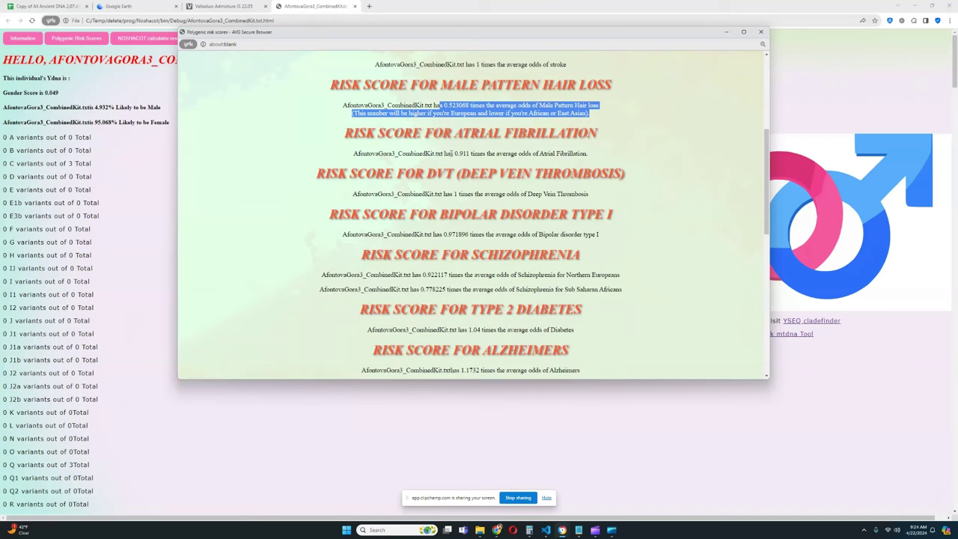
pyautogui.moveTo(450, 153); pyautogui.dragTo(536, 154)
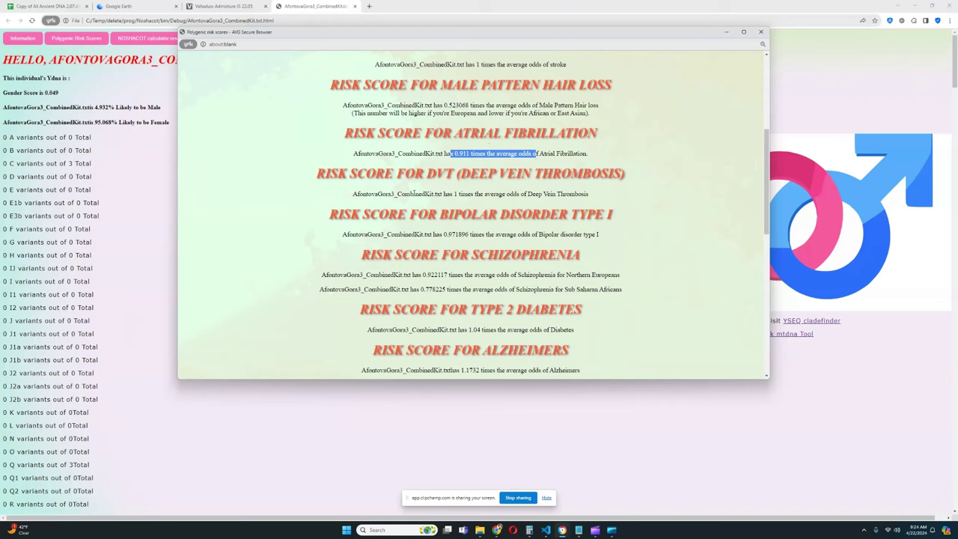
pyautogui.moveTo(434, 193); pyautogui.dragTo(598, 196)
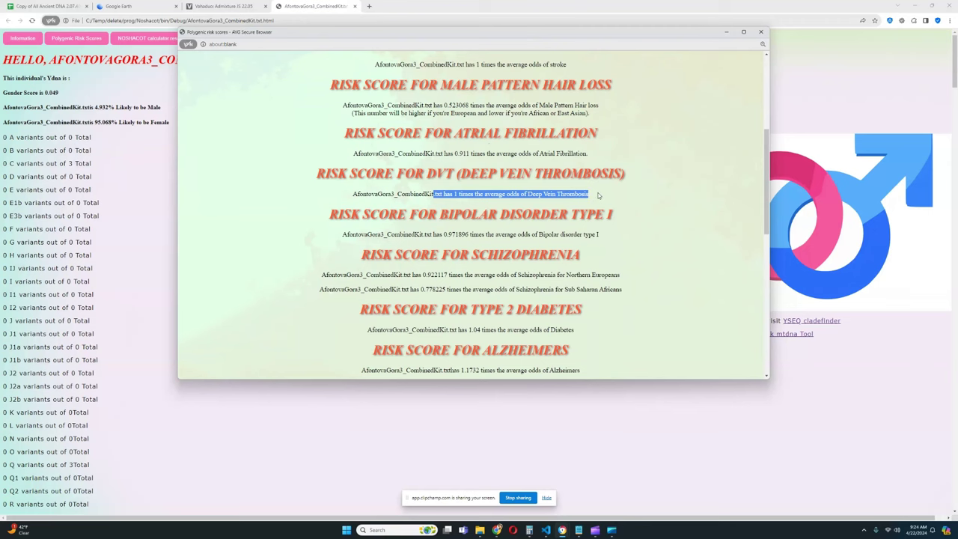
# - Highlight the risk scores for bipolar disorder type I, schizophrenia in Northern Europeans, type 2 diabetes, Alzheimer's and multiple sclerosis
pyautogui.scroll(-1, 452, 175)
pyautogui.moveTo(433, 159); pyautogui.dragTo(577, 160)
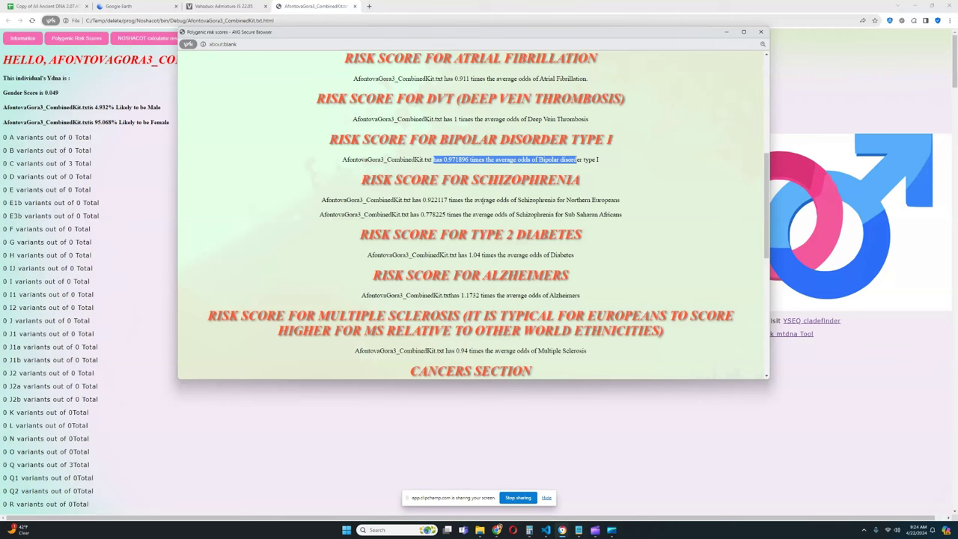
pyautogui.moveTo(417, 200); pyautogui.dragTo(582, 199)
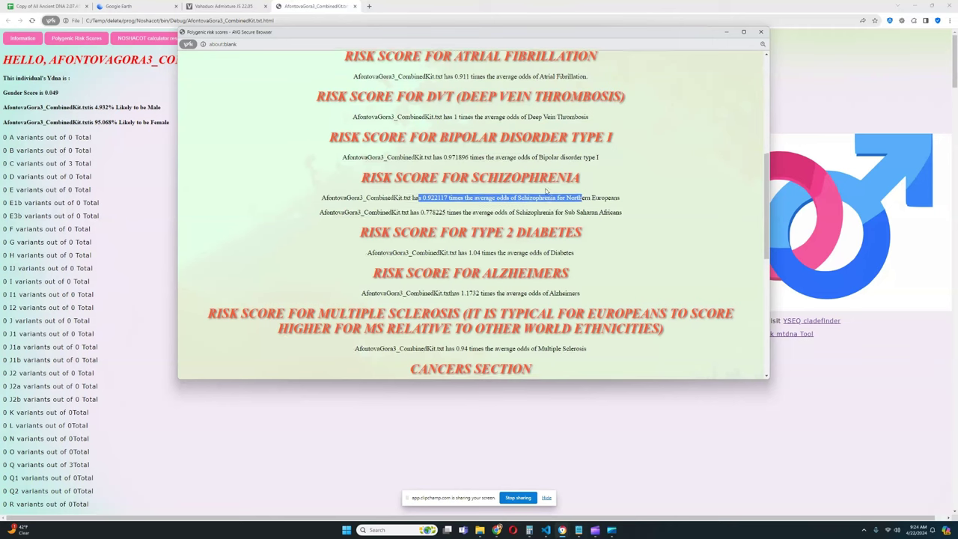
pyautogui.scroll(-1, 486, 191)
pyautogui.moveTo(430, 179); pyautogui.dragTo(561, 179)
pyautogui.scroll(-1, 502, 216)
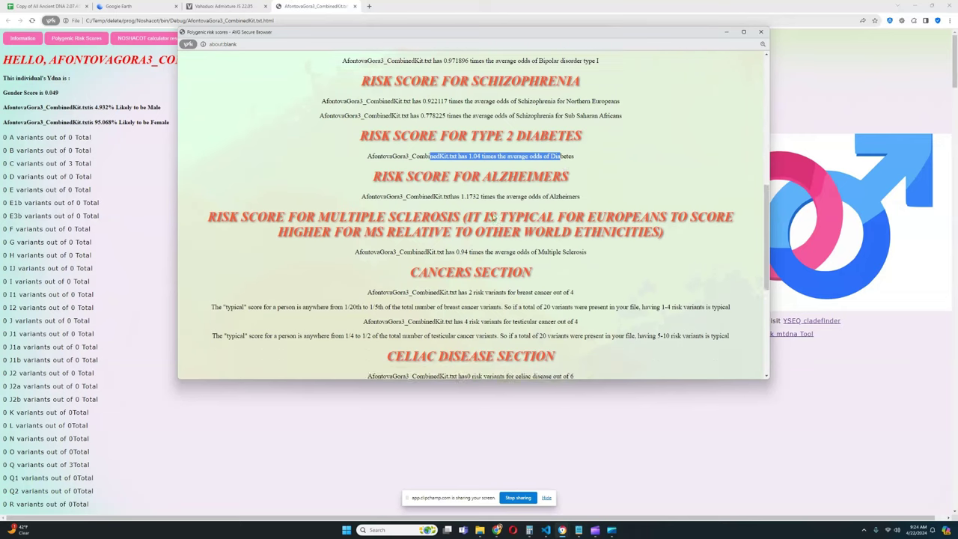
pyautogui.moveTo(453, 183); pyautogui.dragTo(549, 182)
pyautogui.moveTo(434, 238); pyautogui.dragTo(544, 238)
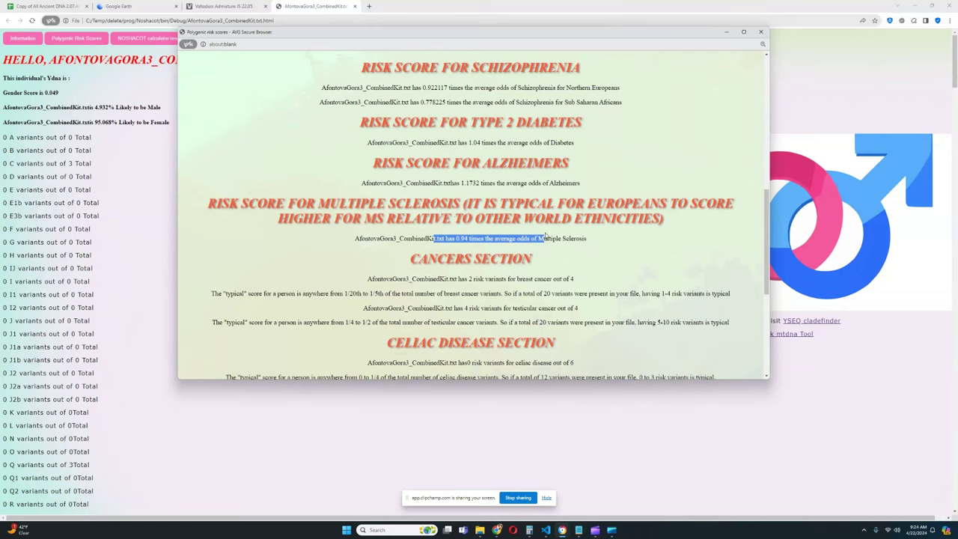
# - Highlight the breast cancer and testicular cancer risk variant lines in the cancers section
pyautogui.scroll(-1, 544, 235)
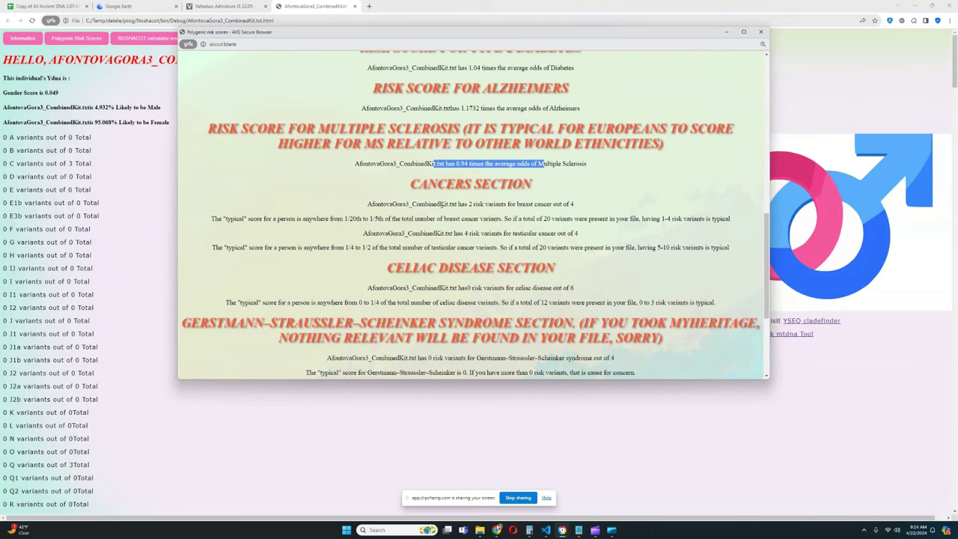
pyautogui.moveTo(440, 203); pyautogui.dragTo(574, 204)
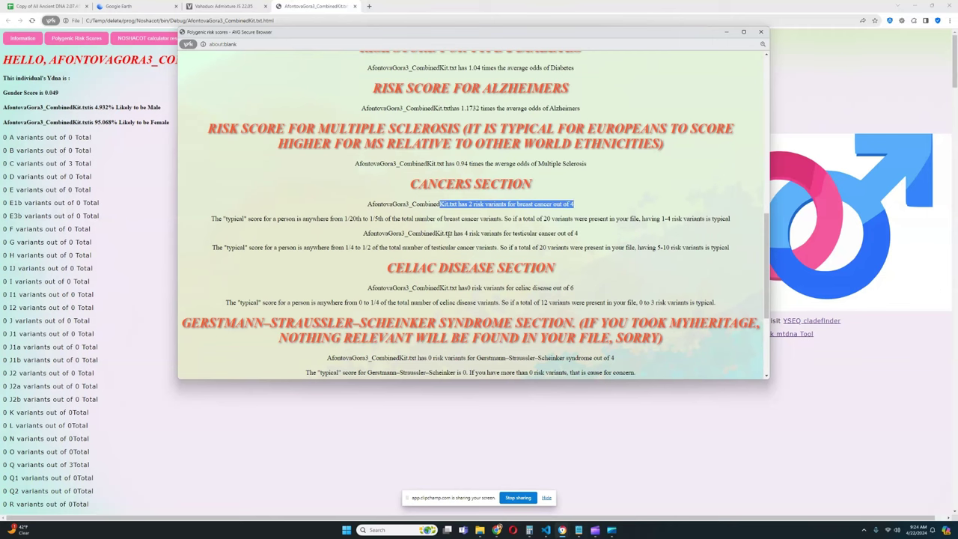
pyautogui.moveTo(447, 233); pyautogui.dragTo(581, 235)
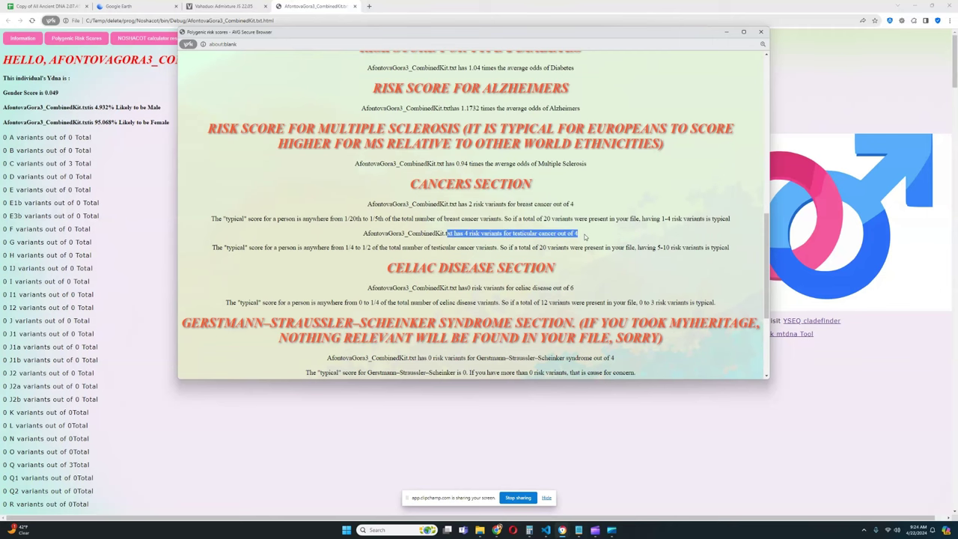
pyautogui.scroll(-1, 584, 237)
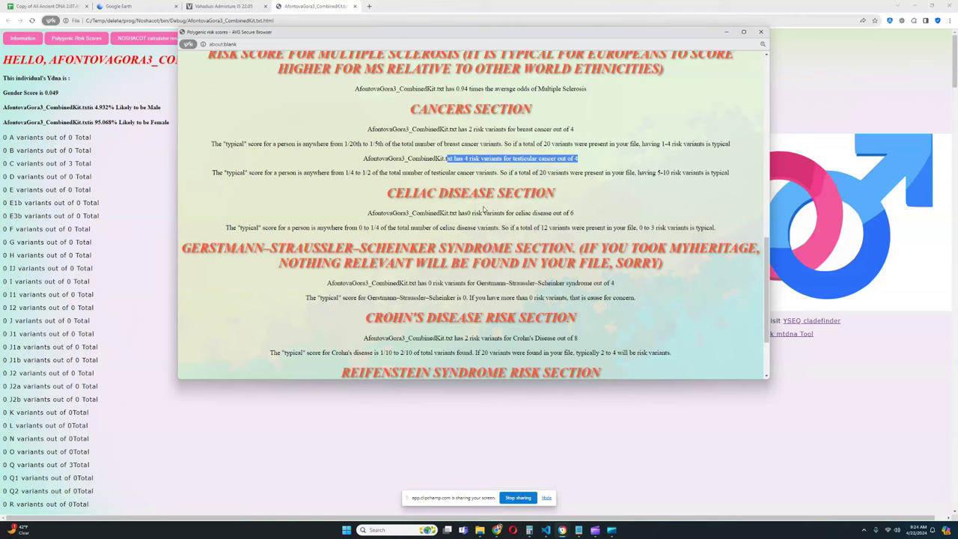
# - Highlight the risk variant lines for celiac disease, Gerstmann–Straussler–Scheinker syndrome, Crohn's, Reifenstein syndrome and Parkinson's
pyautogui.moveTo(458, 213); pyautogui.dragTo(575, 215)
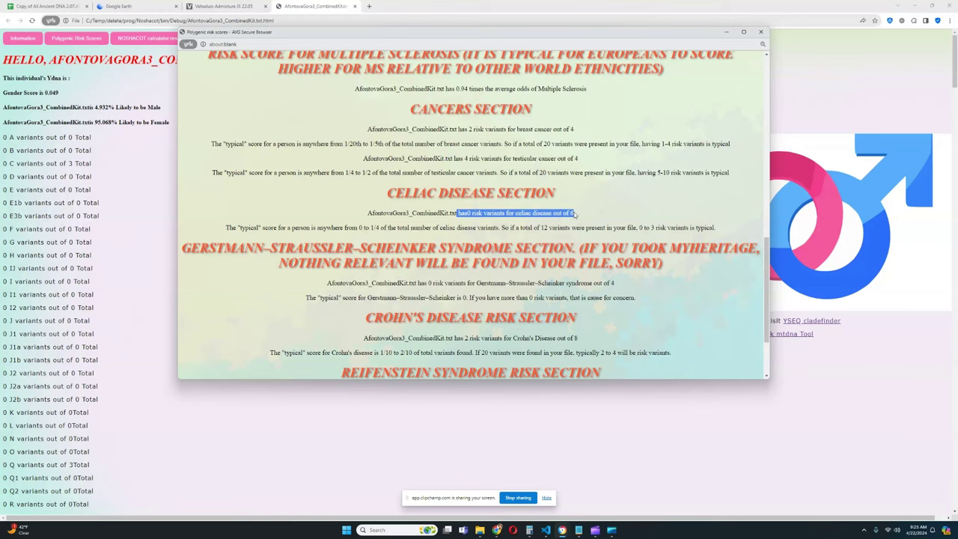
pyautogui.scroll(-1, 575, 215)
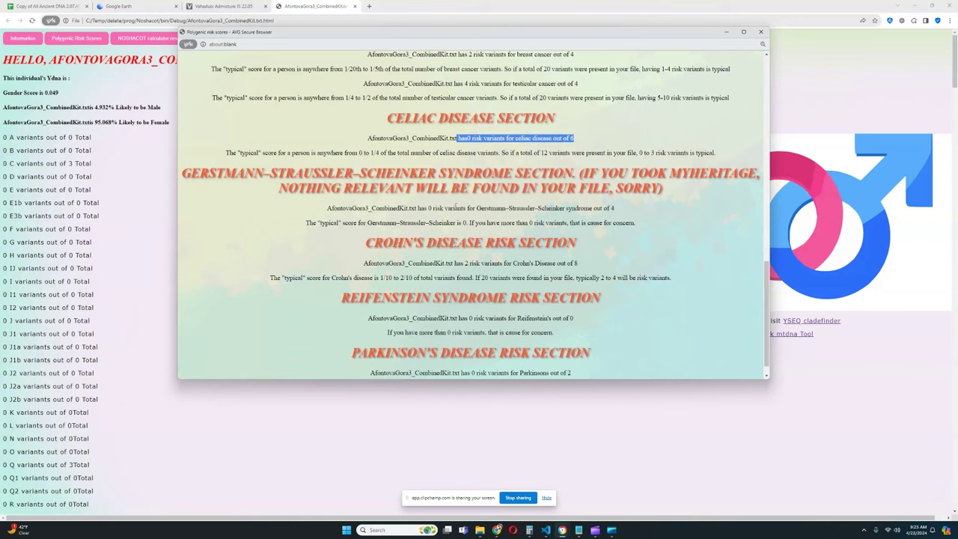
pyautogui.moveTo(437, 208); pyautogui.dragTo(565, 208)
pyautogui.scroll(-1, 543, 204)
pyautogui.moveTo(461, 240); pyautogui.dragTo(577, 245)
pyautogui.moveTo(461, 299); pyautogui.dragTo(574, 299)
pyautogui.moveTo(467, 352); pyautogui.dragTo(585, 345)
pyautogui.click(592, 316)
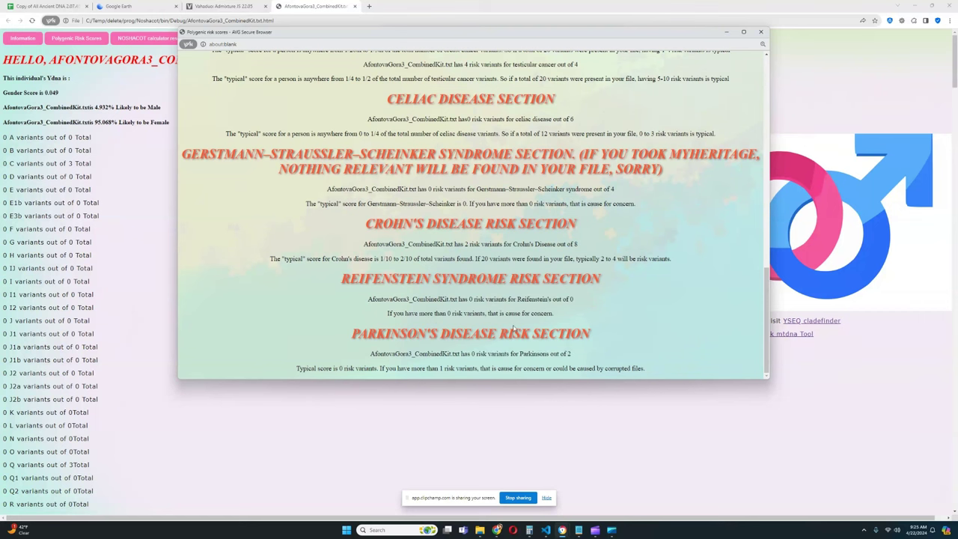
# - Look back over the risk scores, highlight the male pattern hair loss result and its ethnicity note, and close the Polygenic risk scores window
pyautogui.scroll(10, 591, 316)
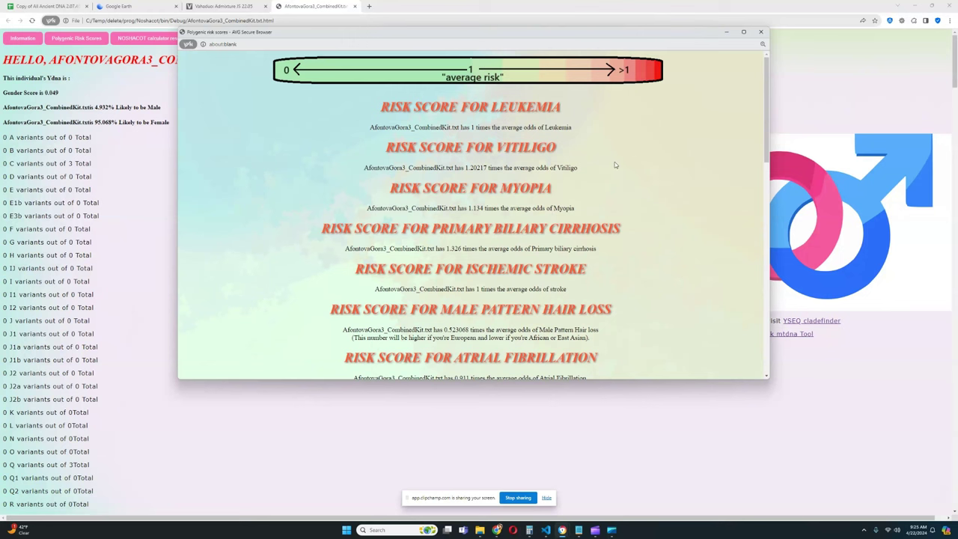
pyautogui.scroll(-3, 634, 147)
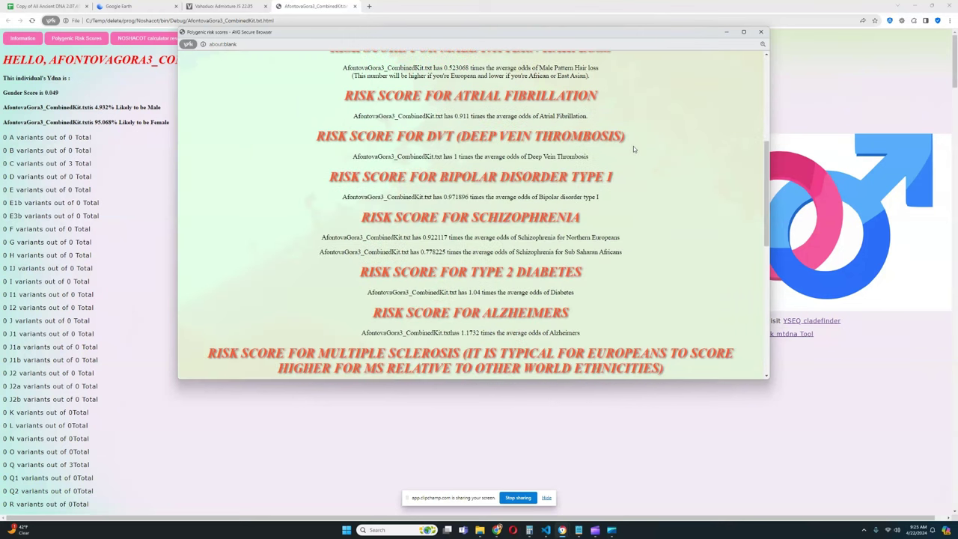
pyautogui.scroll(3, 636, 180)
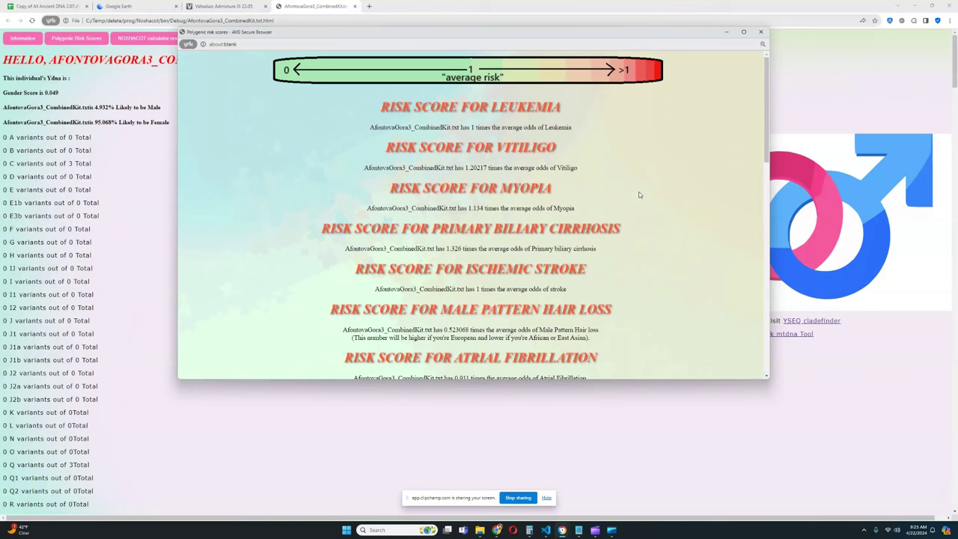
pyautogui.scroll(-2, 639, 196)
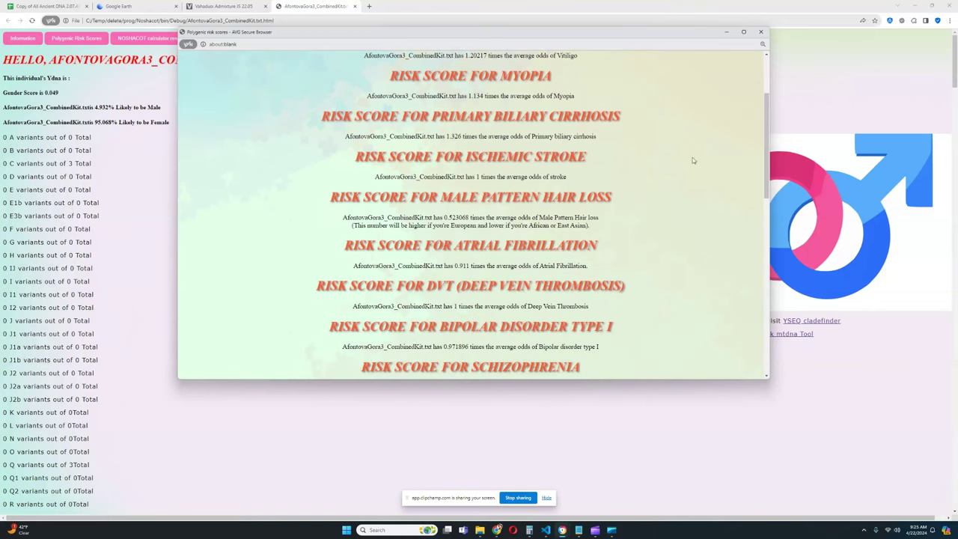
pyautogui.moveTo(605, 227); pyautogui.dragTo(339, 216)
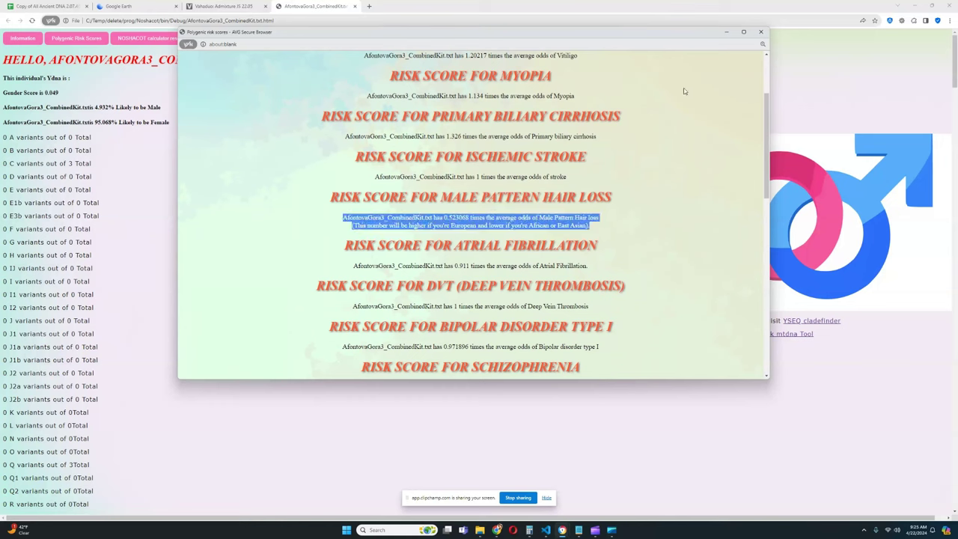
pyautogui.click(761, 33)
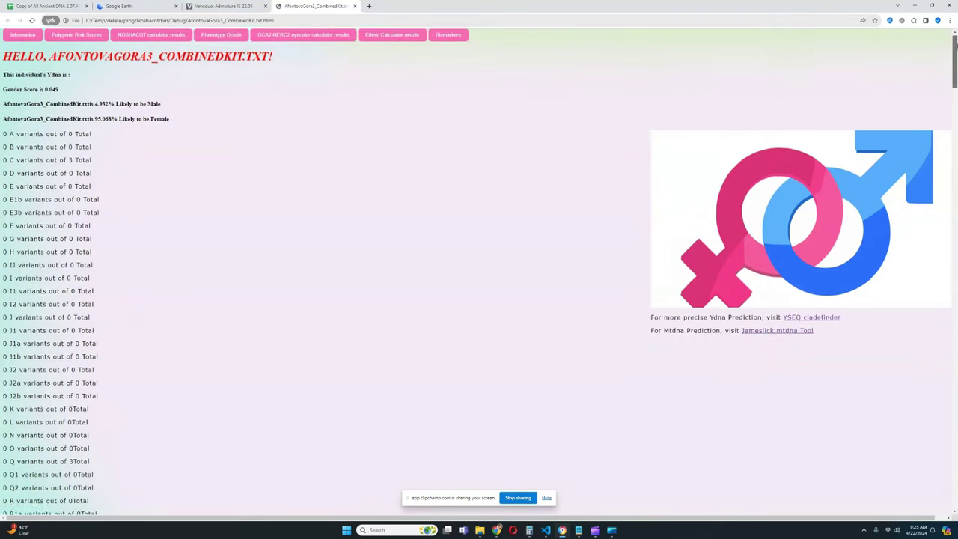
# - Highlight the D2 dopamine receptor percentages and the HTR2A rs6311 and rs6313 lines in the mental health results
pyautogui.scroll(-6, 606, 131)
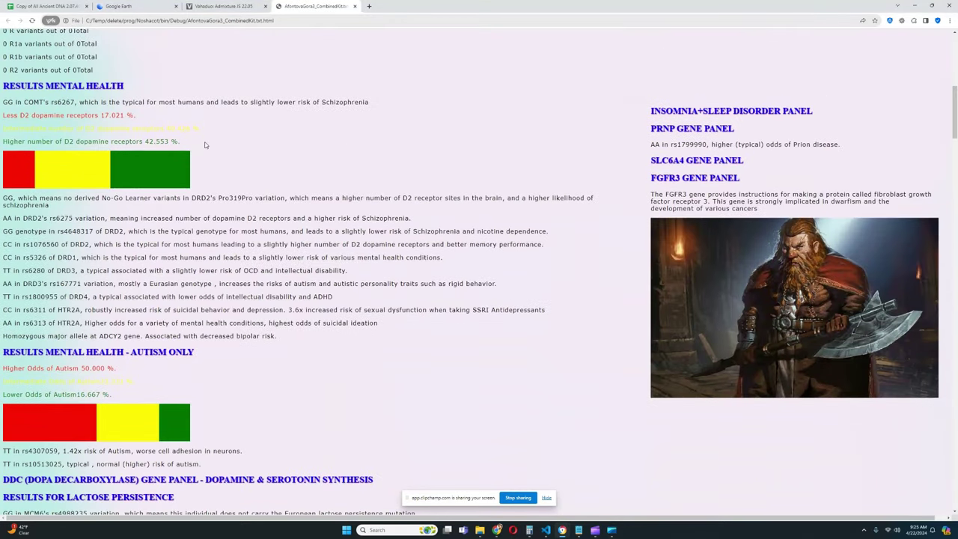
pyautogui.moveTo(206, 144); pyautogui.dragTo(1, 140)
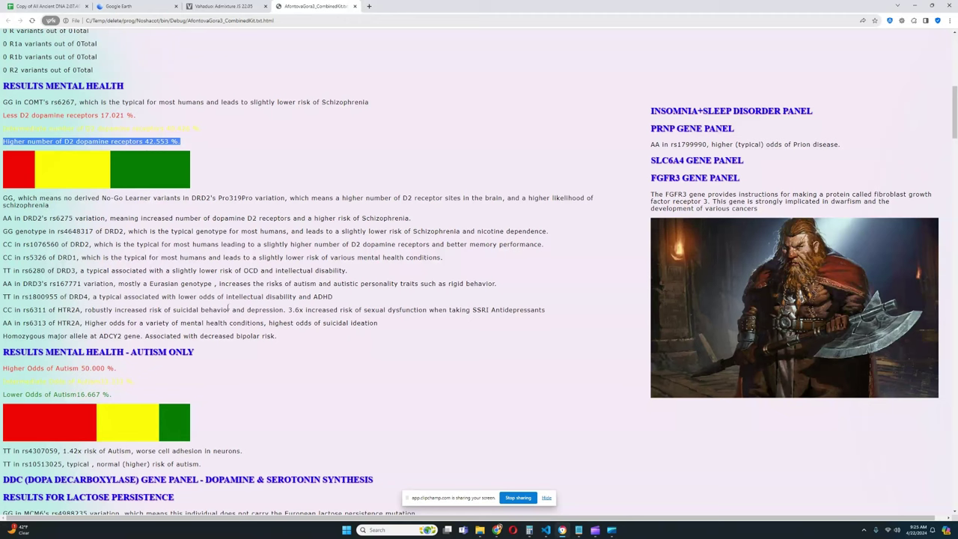
pyautogui.moveTo(3, 310); pyautogui.dragTo(269, 311)
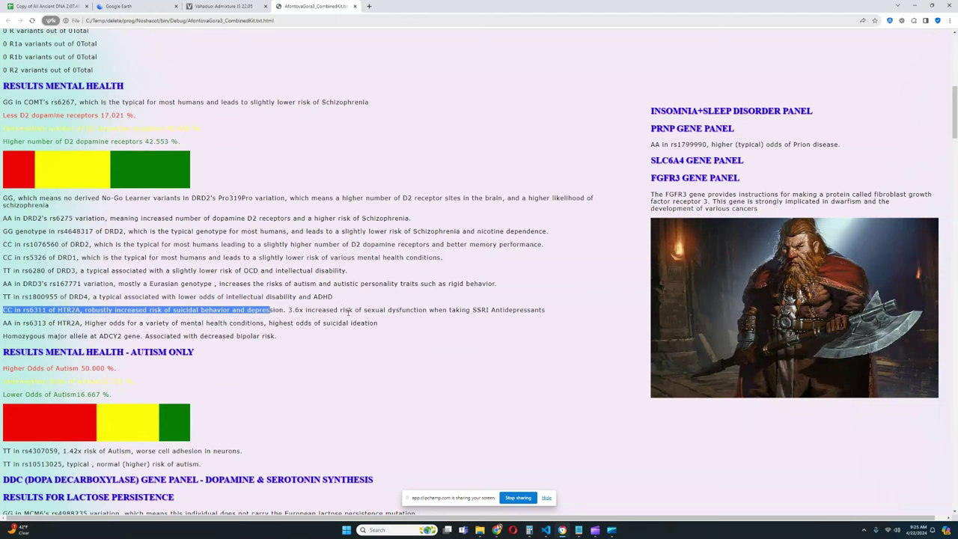
pyautogui.moveTo(3, 115); pyautogui.dragTo(181, 141)
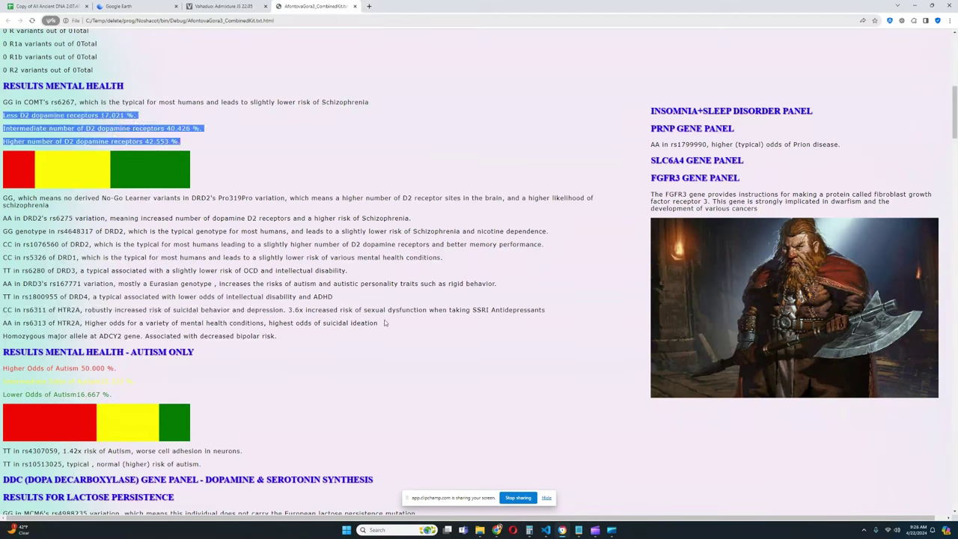
pyautogui.moveTo(385, 323); pyautogui.dragTo(4, 311)
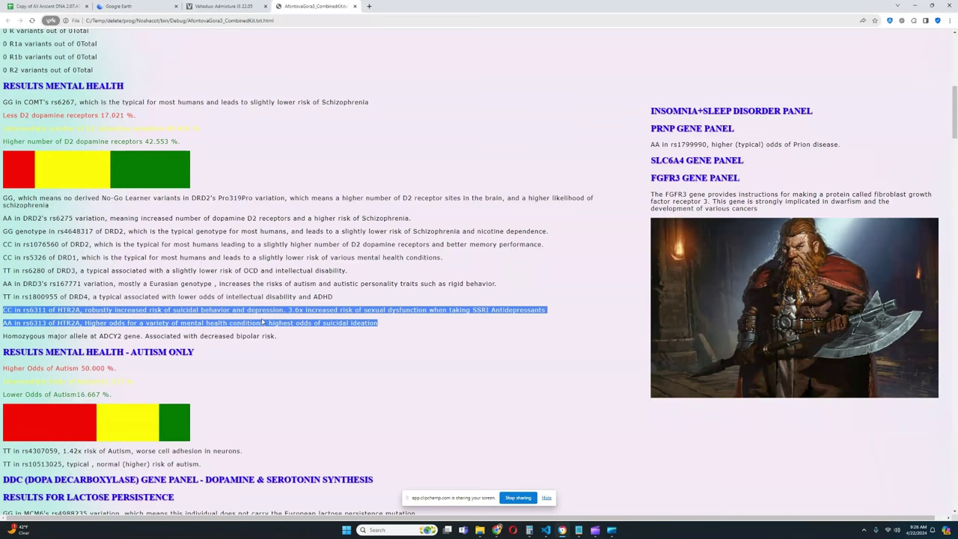
# - Highlight the autism odds, the OXTR empathy percentages and the MCM6 lactose persistence line
pyautogui.scroll(-1, 274, 318)
pyautogui.scroll(-2, 274, 318)
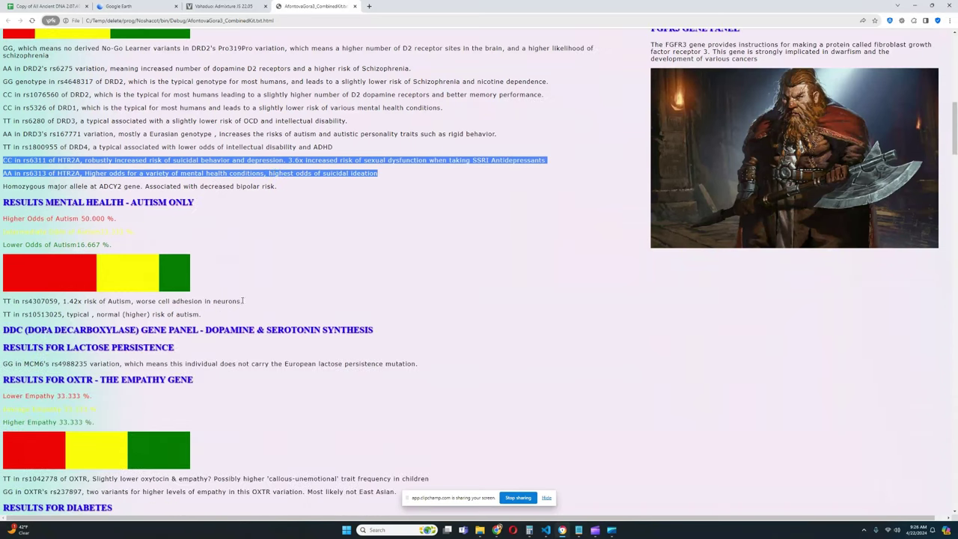
pyautogui.moveTo(113, 246); pyautogui.dragTo(2, 216)
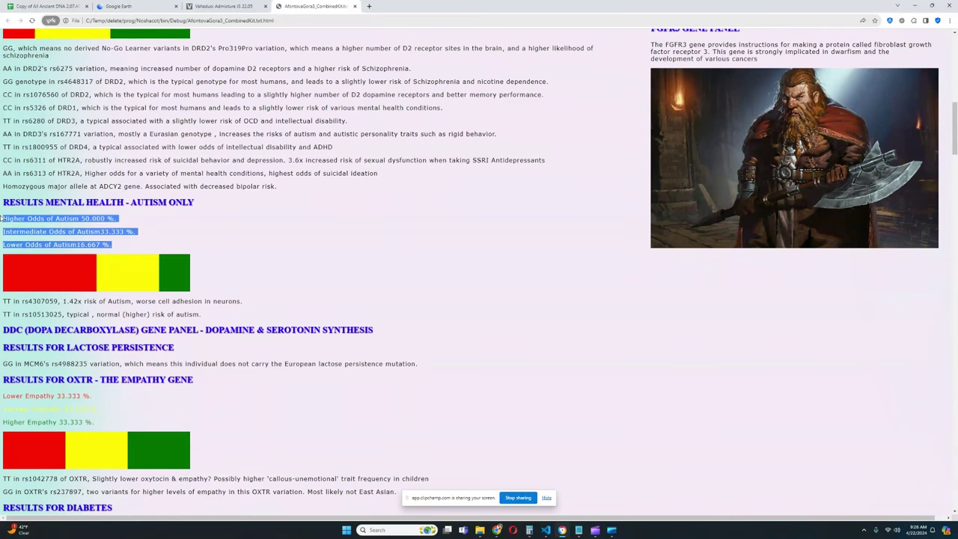
pyautogui.click(156, 219)
pyautogui.scroll(-3, 157, 219)
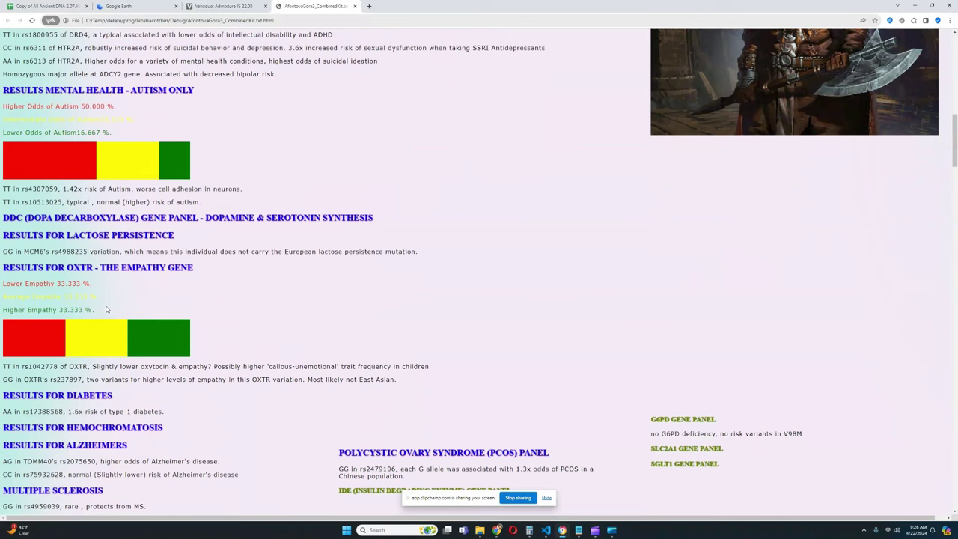
pyautogui.moveTo(106, 309); pyautogui.dragTo(3, 284)
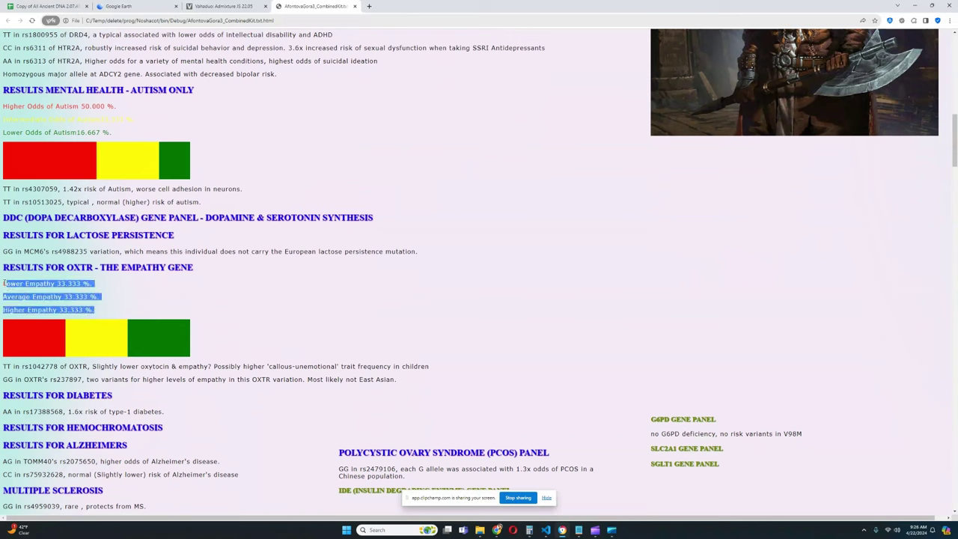
pyautogui.tripleClick(53, 251)
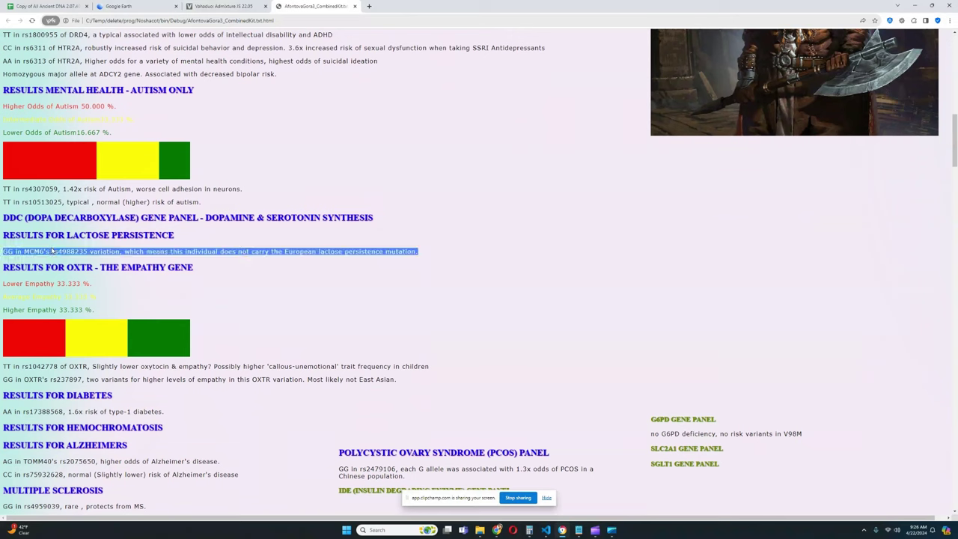
# - Review the disease panels and highlight the EDAR rs3827760 and PAX3 rs7559271 lines in the Facial Morphology Panel
pyautogui.scroll(-3, 300, 246)
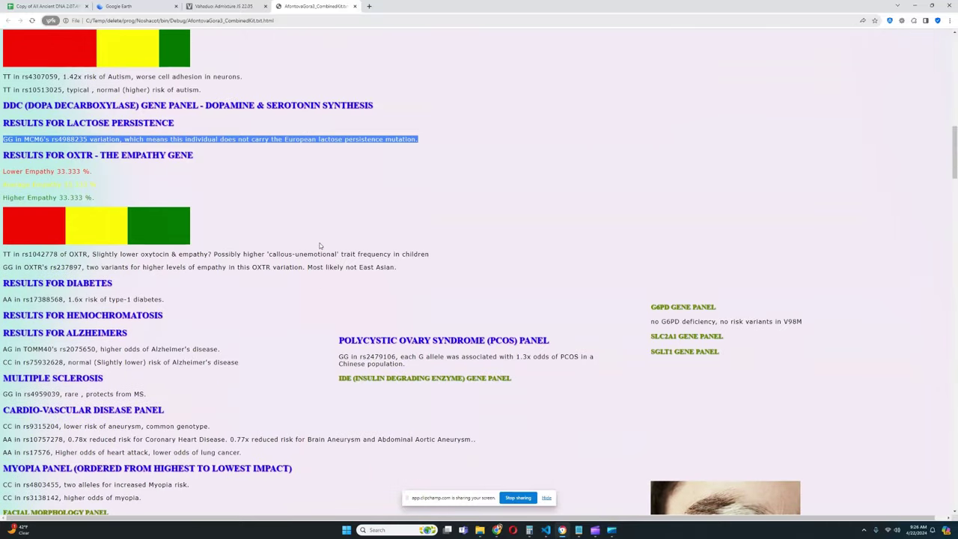
pyautogui.scroll(9, 322, 243)
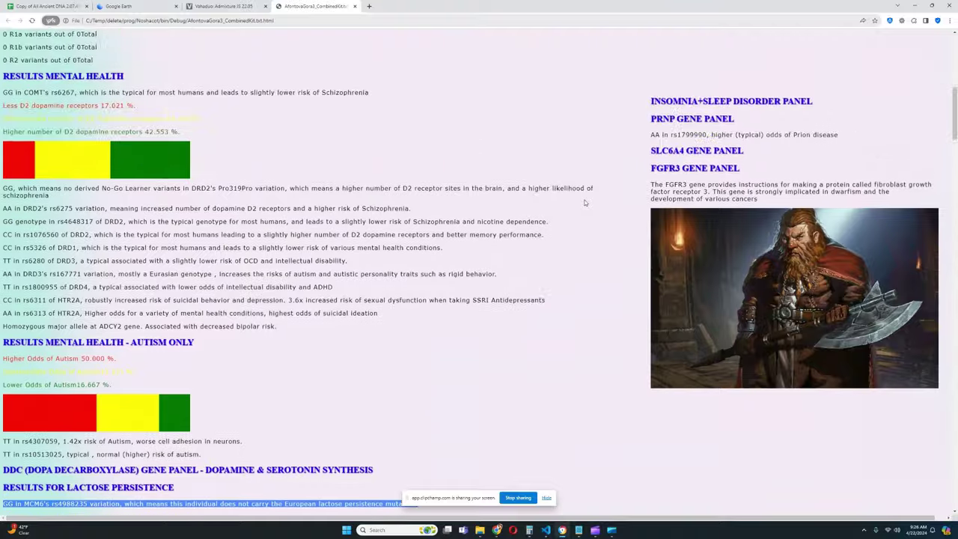
pyautogui.scroll(-9, 380, 278)
pyautogui.scroll(-1, 377, 285)
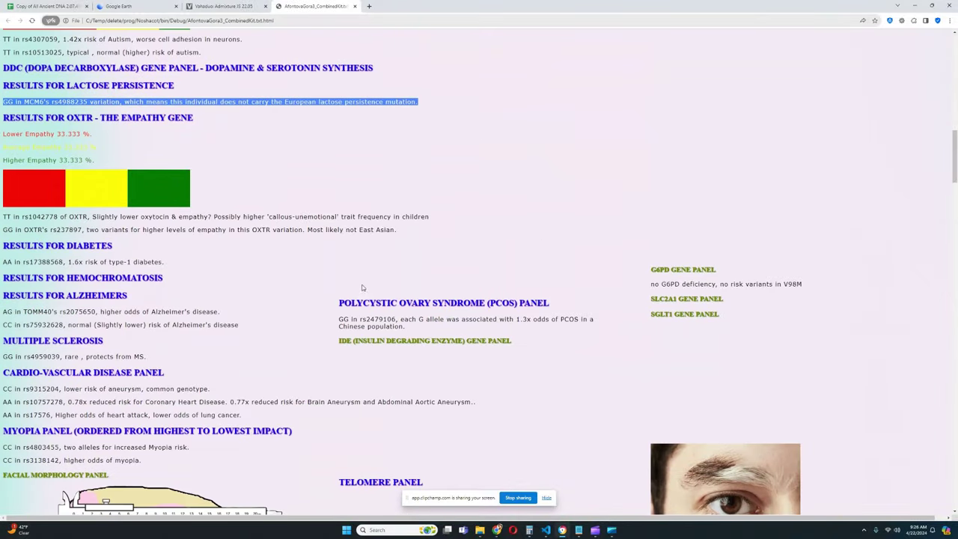
pyautogui.scroll(-2, 368, 283)
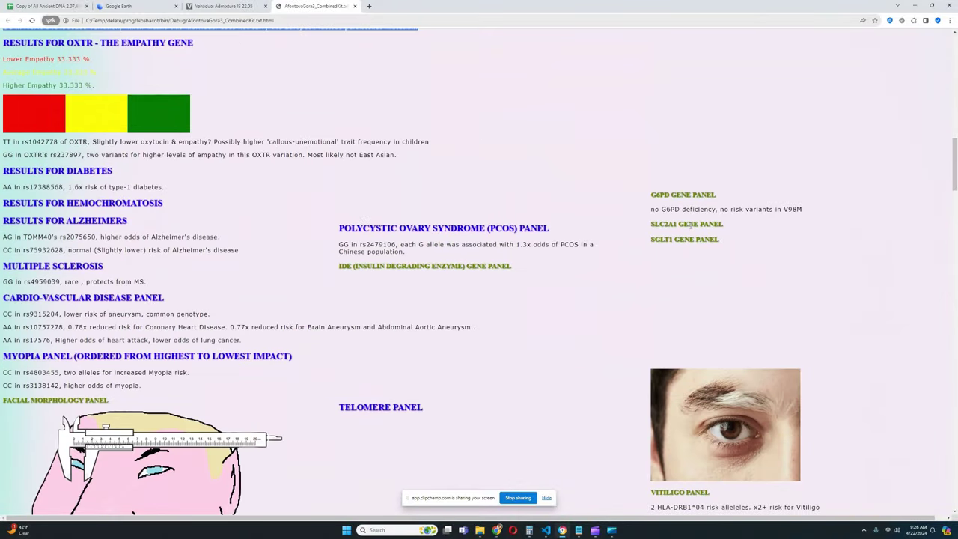
pyautogui.scroll(-2, 371, 262)
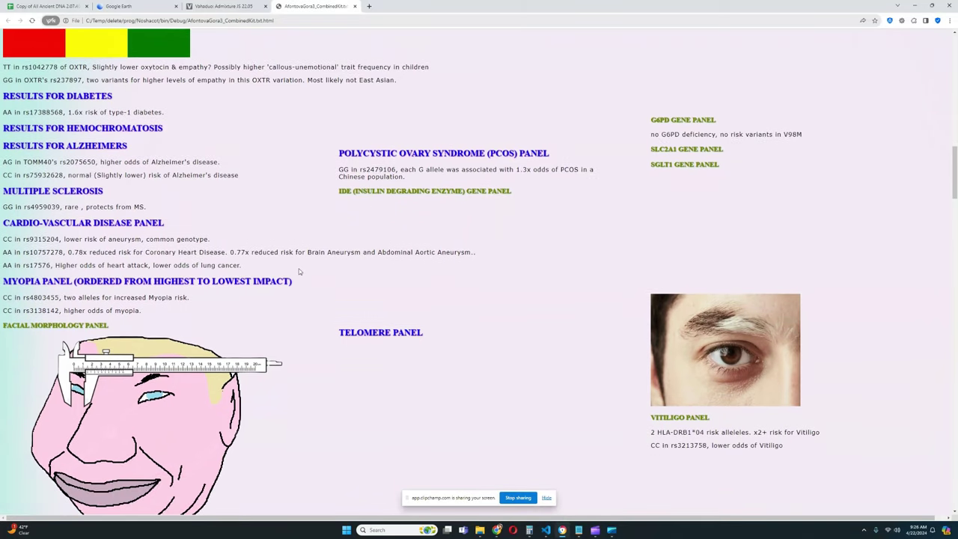
pyautogui.scroll(-6, 299, 272)
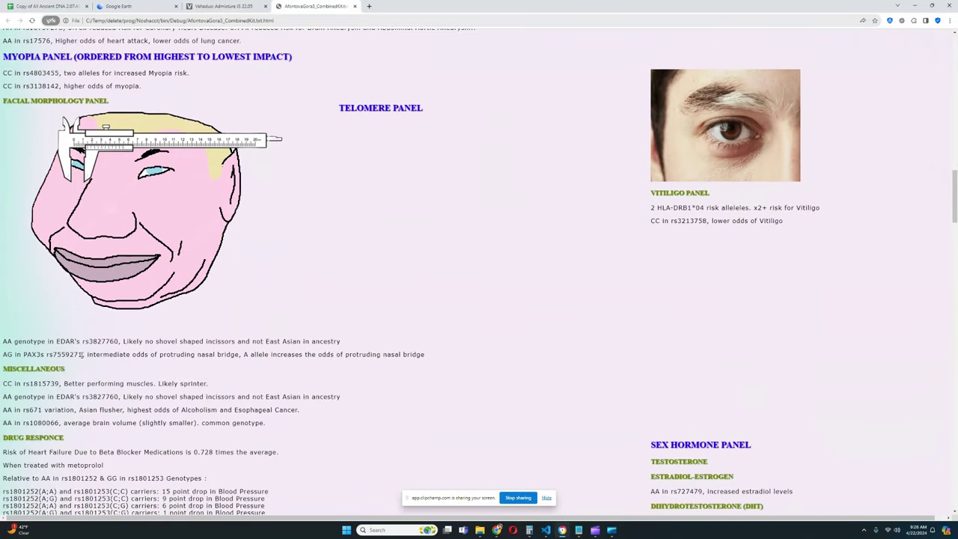
pyautogui.tripleClick(71, 338)
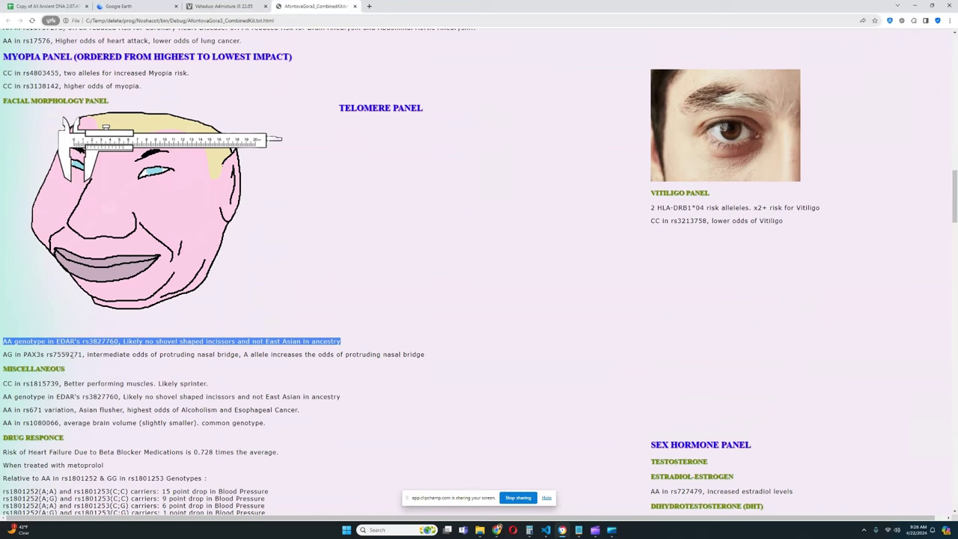
pyautogui.moveTo(69, 354); pyautogui.dragTo(246, 354)
pyautogui.click(371, 287)
# - Highlight the rs1815739 muscle performance text and the rs671 Asian flusher line in the Miscellaneous section
pyautogui.scroll(-2, 371, 287)
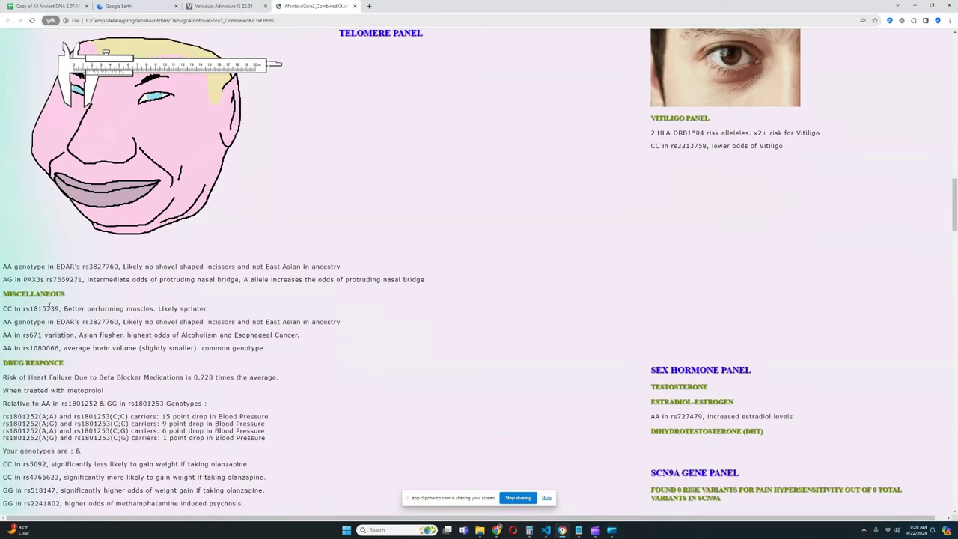
pyautogui.moveTo(61, 308); pyautogui.dragTo(205, 308)
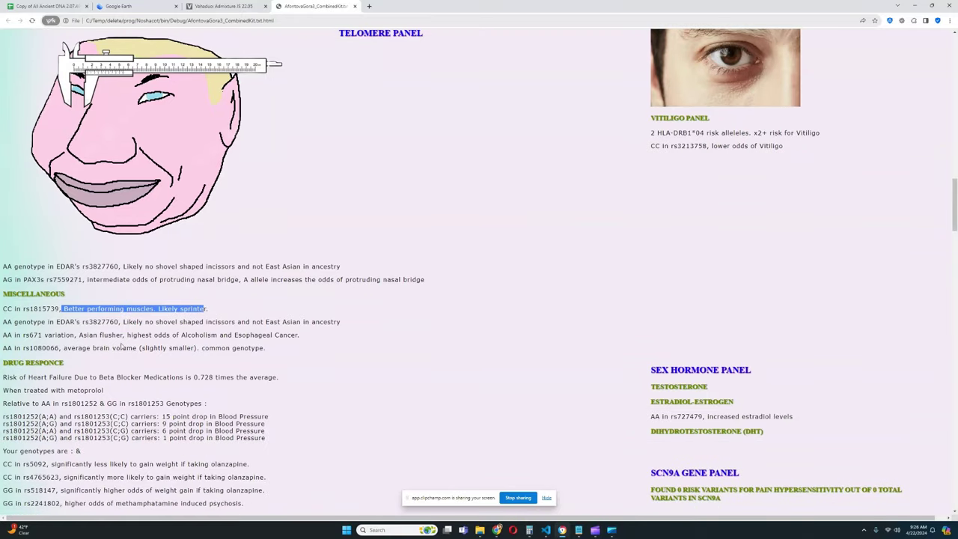
pyautogui.moveTo(3, 335)
pyautogui.mouseDown()
pyautogui.moveTo(304, 335)
pyautogui.moveTo(4, 334)
pyautogui.mouseUp()
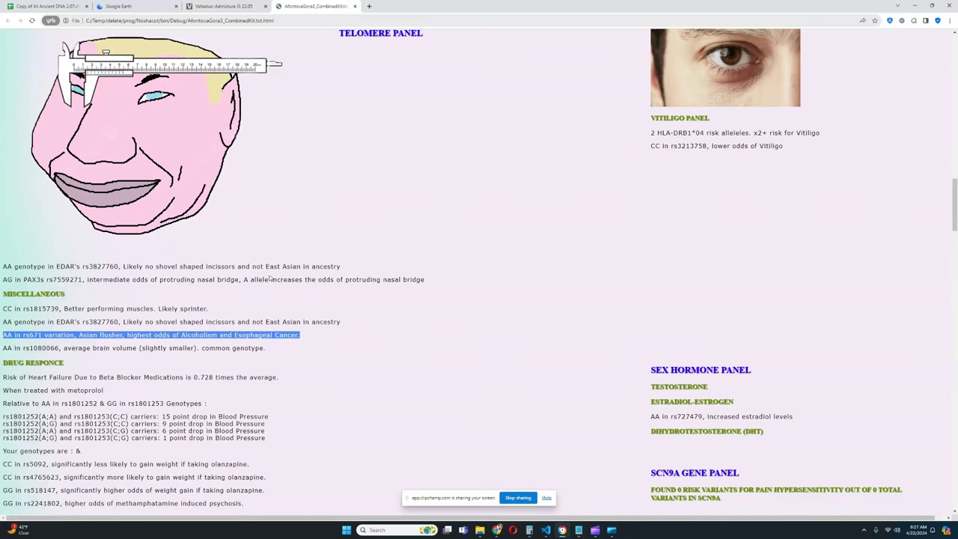
# - Highlight the TYR albinism carrier result and the rs3764147 leprosy line in the Rare Diseases/Traits Panel
pyautogui.scroll(-2, 270, 277)
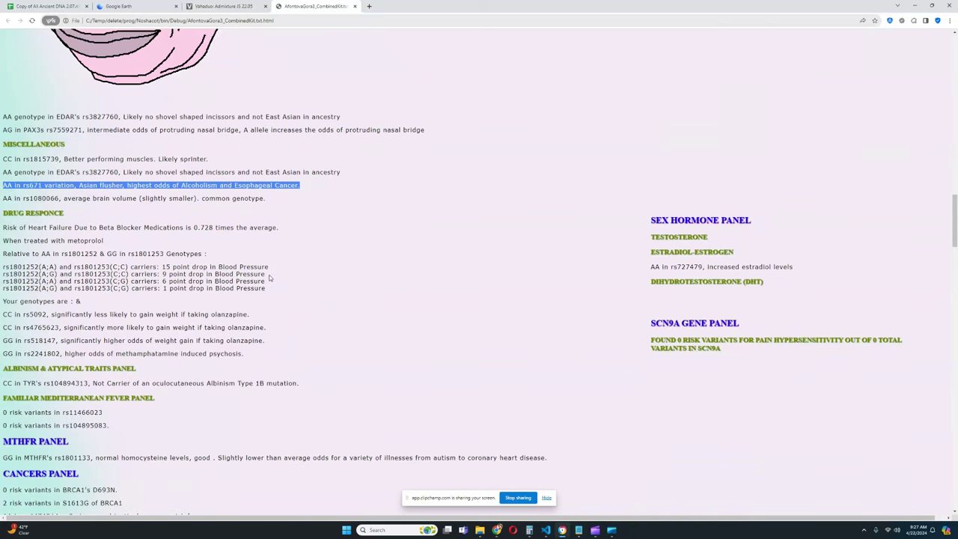
pyautogui.scroll(-1, 272, 271)
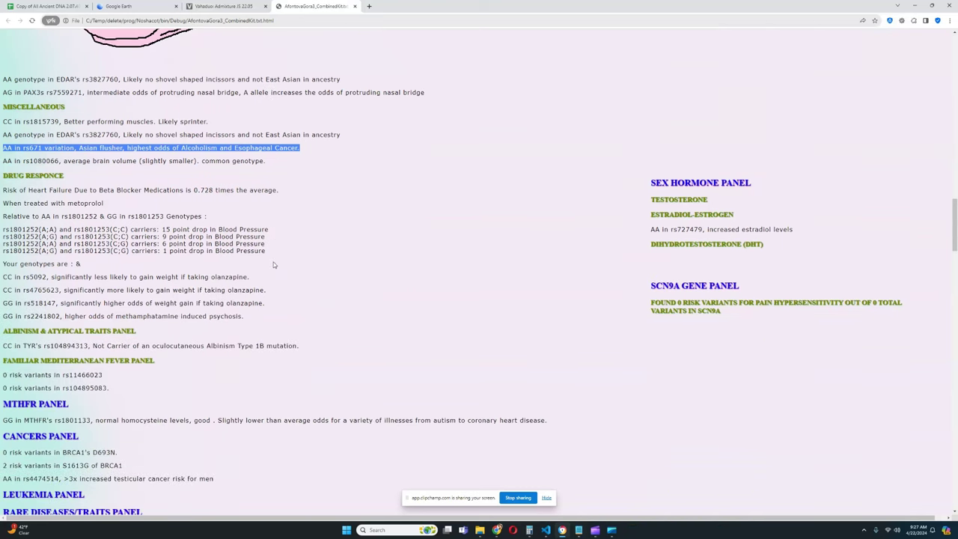
pyautogui.moveTo(89, 345); pyautogui.dragTo(326, 321)
pyautogui.scroll(-3, 327, 321)
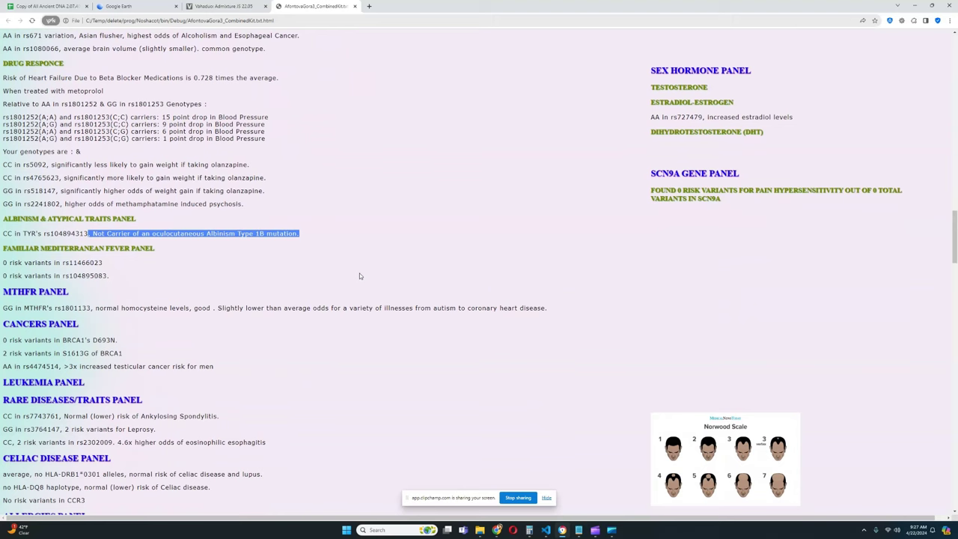
pyautogui.scroll(-2, 359, 275)
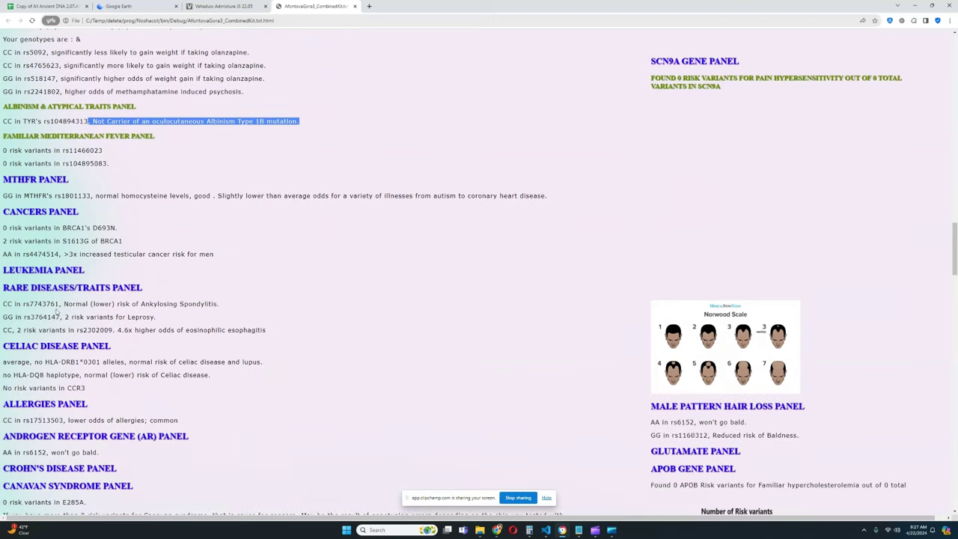
pyautogui.moveTo(46, 316); pyautogui.dragTo(159, 318)
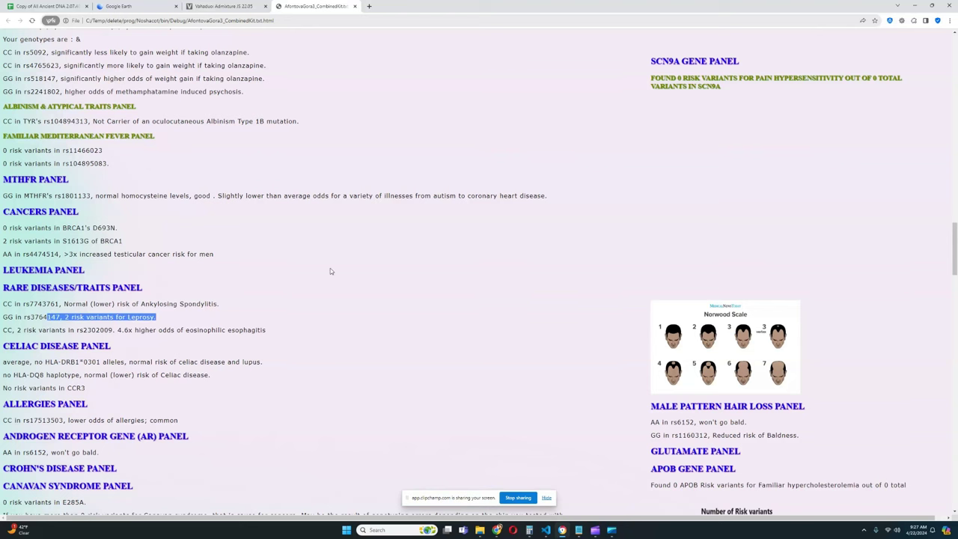
pyautogui.scroll(-3, 252, 275)
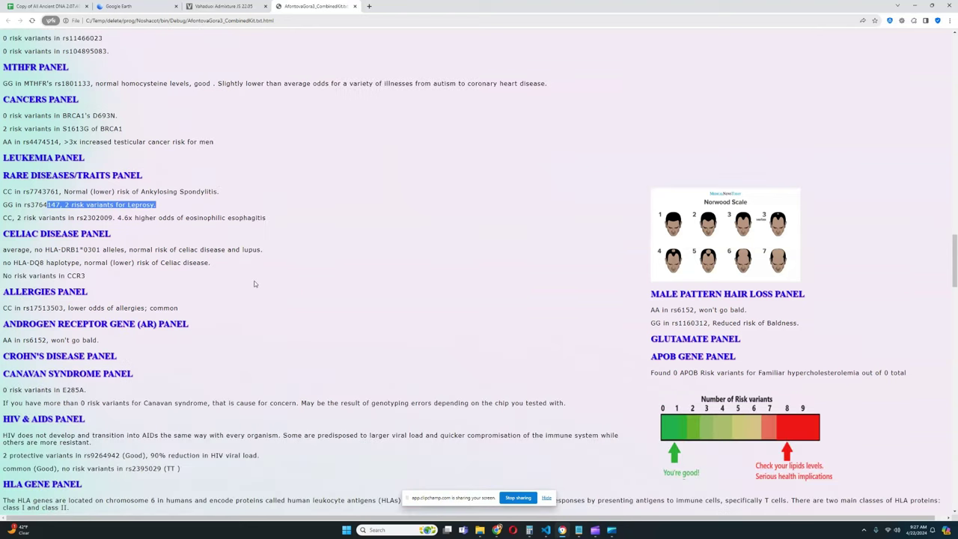
# - Highlight the rs6152 line in the Androgen Receptor Gene Panel and the rs9264942 line in the HIV & AIDS Panel
pyautogui.scroll(-1, 192, 270)
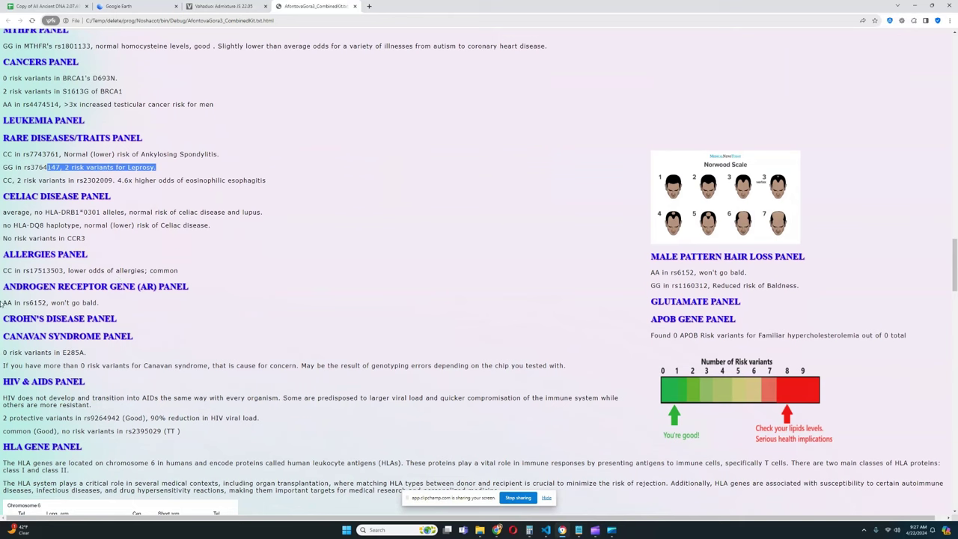
pyautogui.moveTo(2, 302)
pyautogui.mouseDown()
pyautogui.moveTo(100, 302)
pyautogui.moveTo(5, 301)
pyautogui.mouseUp()
pyautogui.click(107, 303)
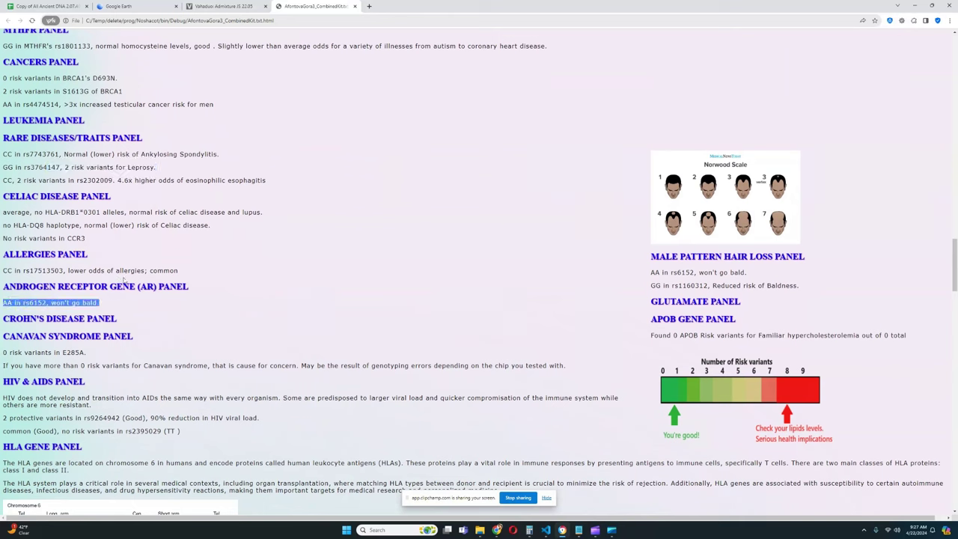
pyautogui.moveTo(107, 303); pyautogui.dragTo(2, 297)
pyautogui.scroll(-1, 224, 275)
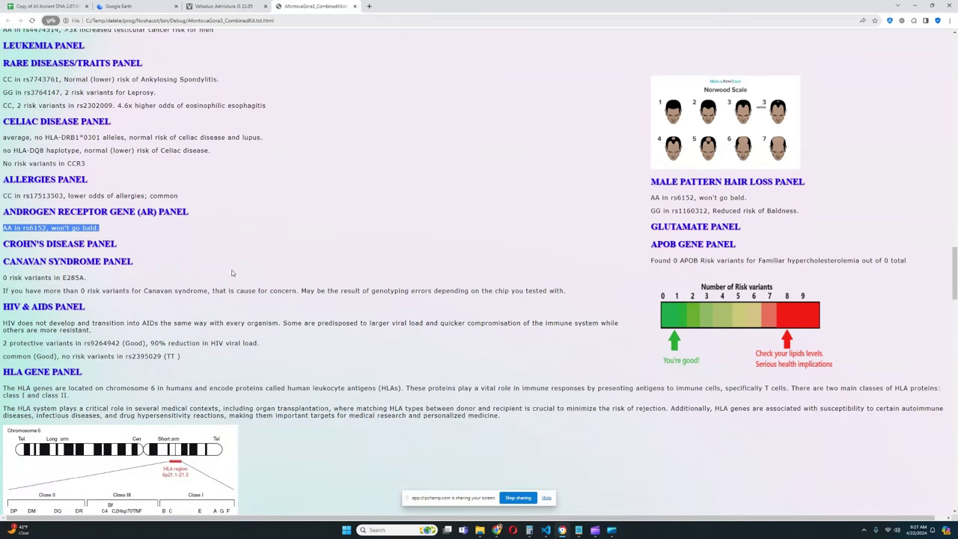
pyautogui.moveTo(3, 343); pyautogui.dragTo(292, 339)
pyautogui.click(252, 332)
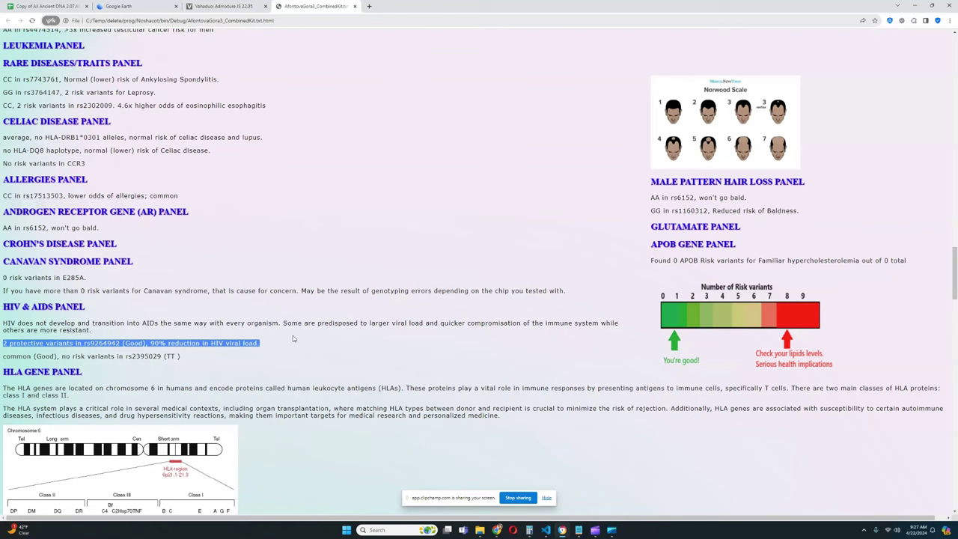
# - Highlight the intermediate and lower autoimmune disease odds in the HLA Gene Panel and the OPN1LW, OPN1MW and OPN1SW lines in the Colorblindness Panel
pyautogui.scroll(-2, 292, 336)
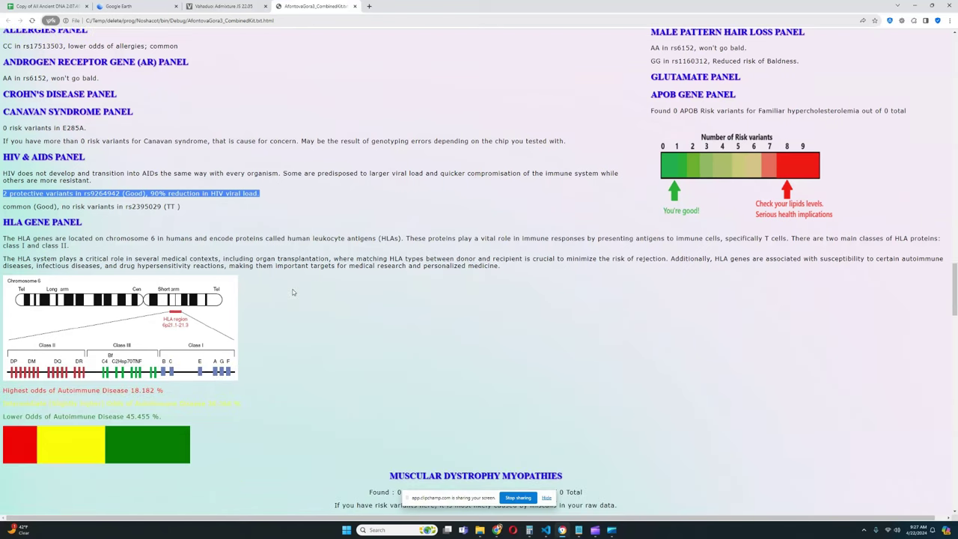
pyautogui.scroll(-1, 298, 292)
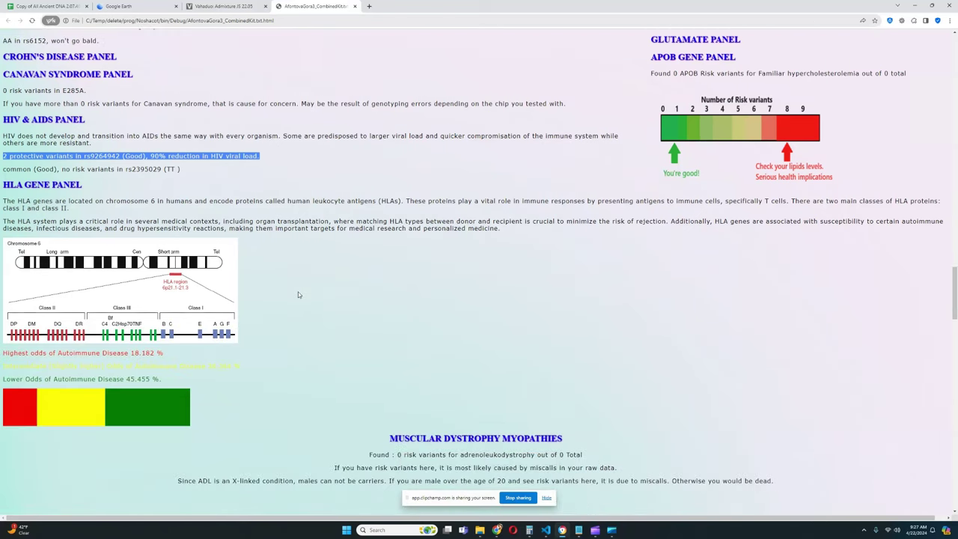
pyautogui.moveTo(185, 380); pyautogui.dragTo(3, 365)
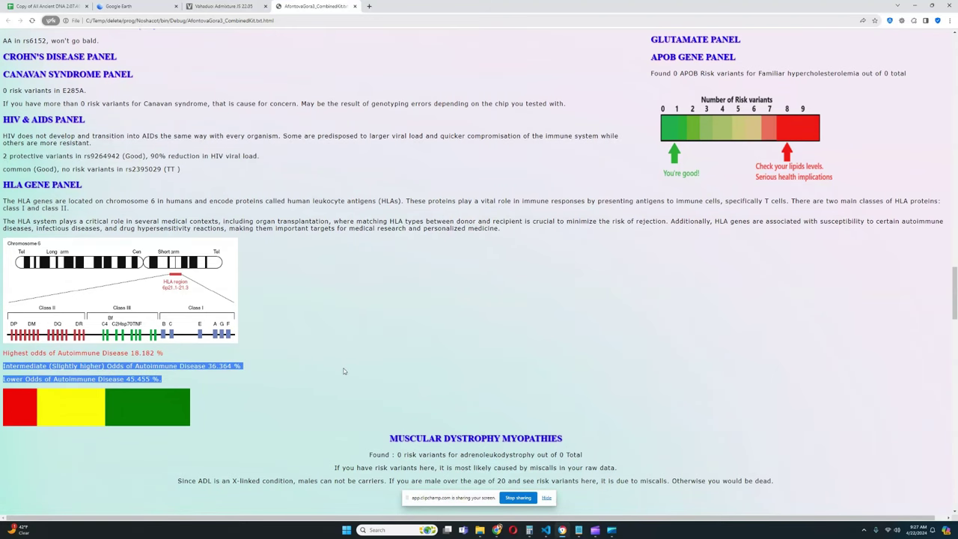
pyautogui.scroll(-5, 375, 357)
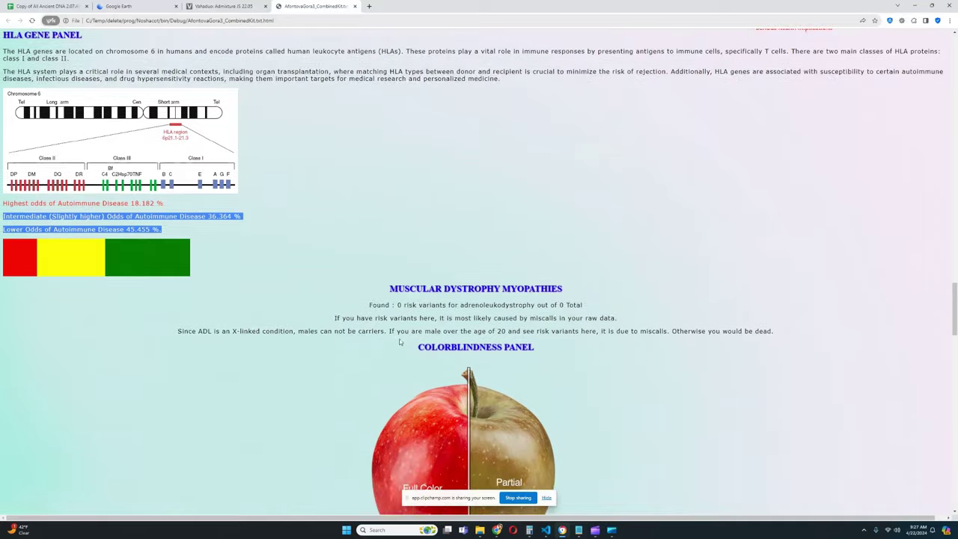
pyautogui.scroll(-2, 431, 308)
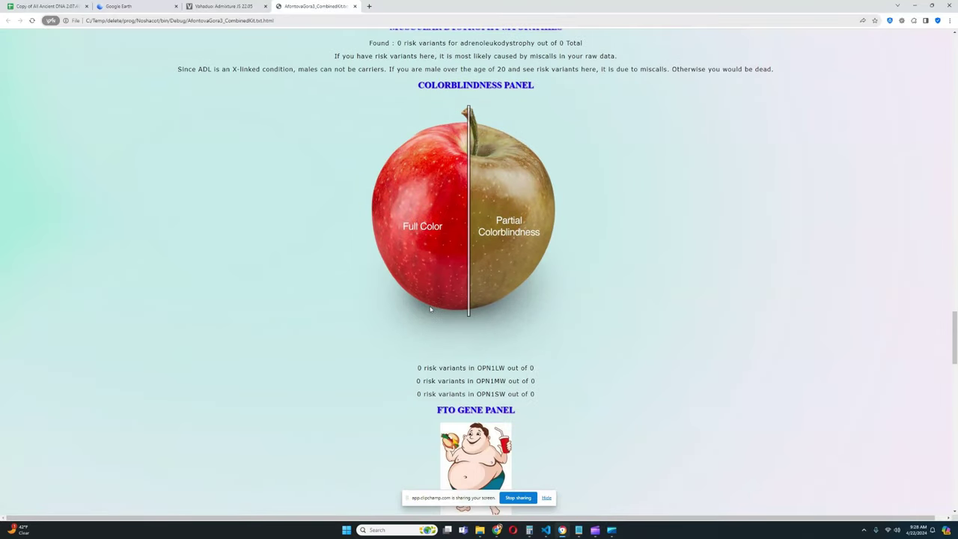
pyautogui.moveTo(545, 388); pyautogui.dragTo(402, 366)
# - Highlight the "farmer" CLTCL1 gene variant text and the rs6591536 floral fragrance line in the Bio Traits Panel
pyautogui.scroll(-3, 507, 295)
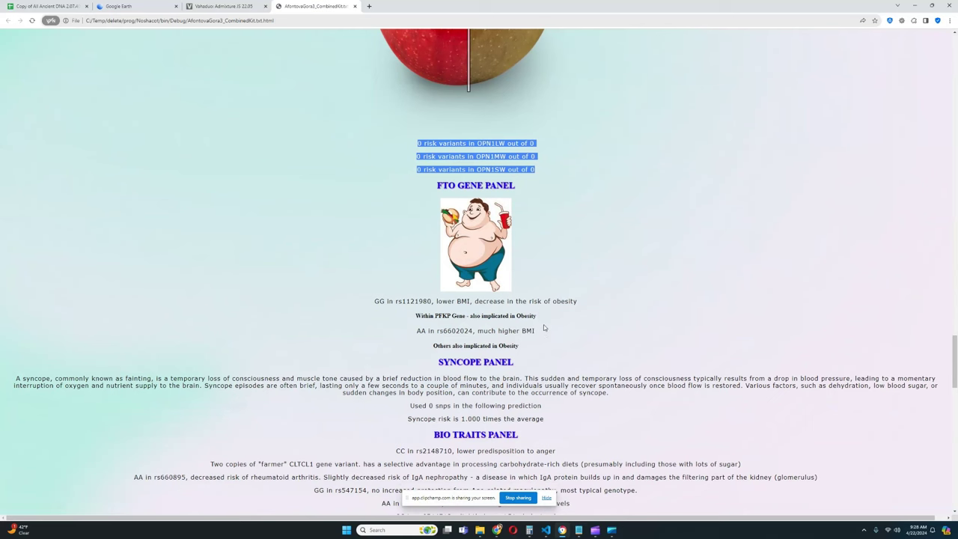
pyautogui.scroll(-3, 543, 332)
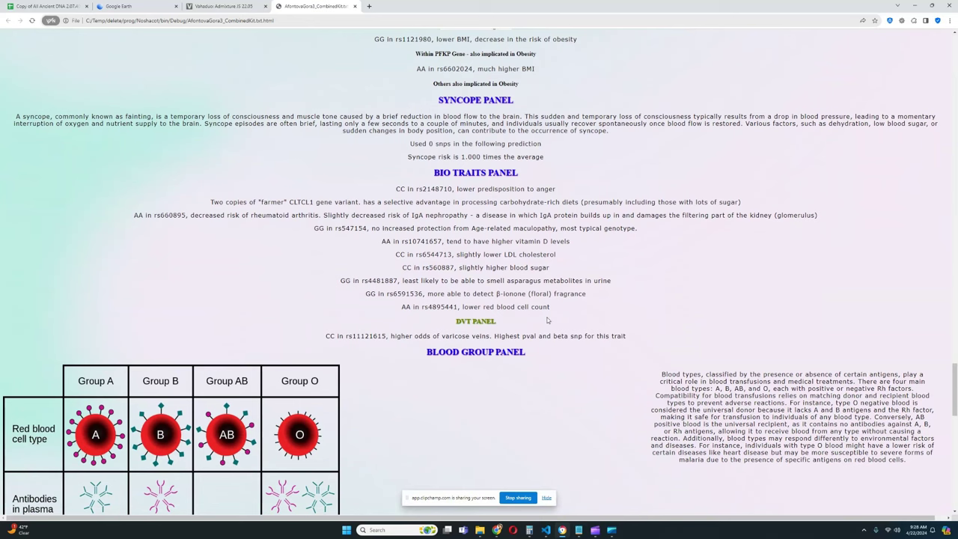
pyautogui.moveTo(211, 201); pyautogui.dragTo(364, 200)
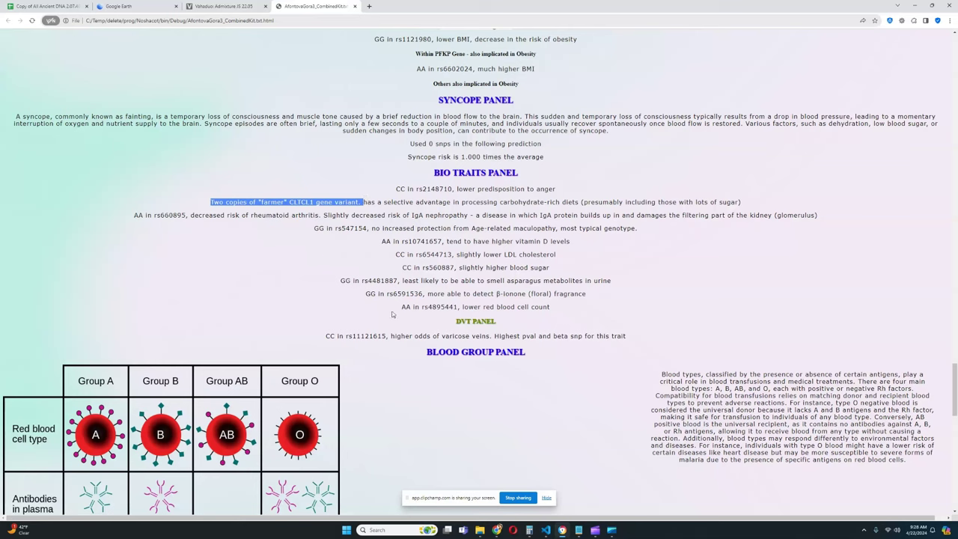
pyautogui.moveTo(366, 293); pyautogui.dragTo(587, 294)
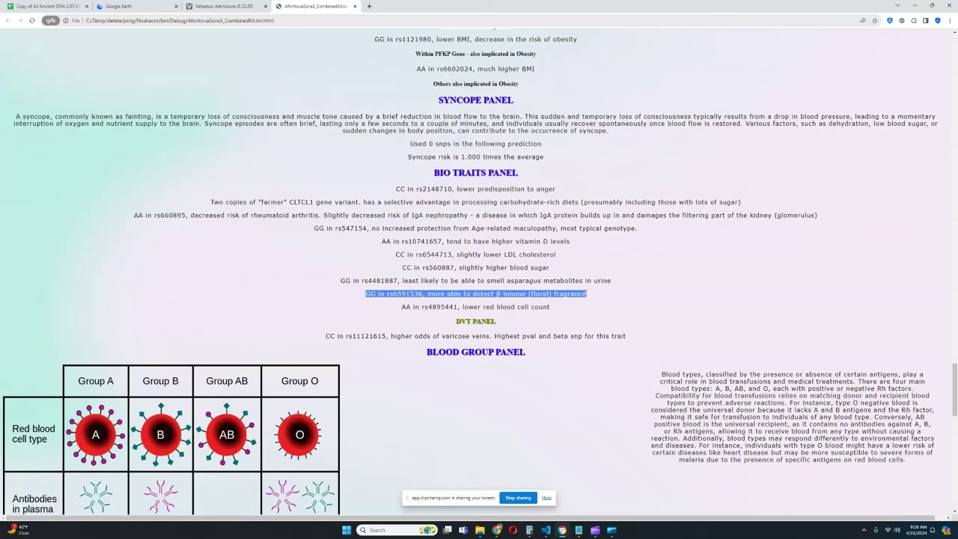
pyautogui.click(588, 294)
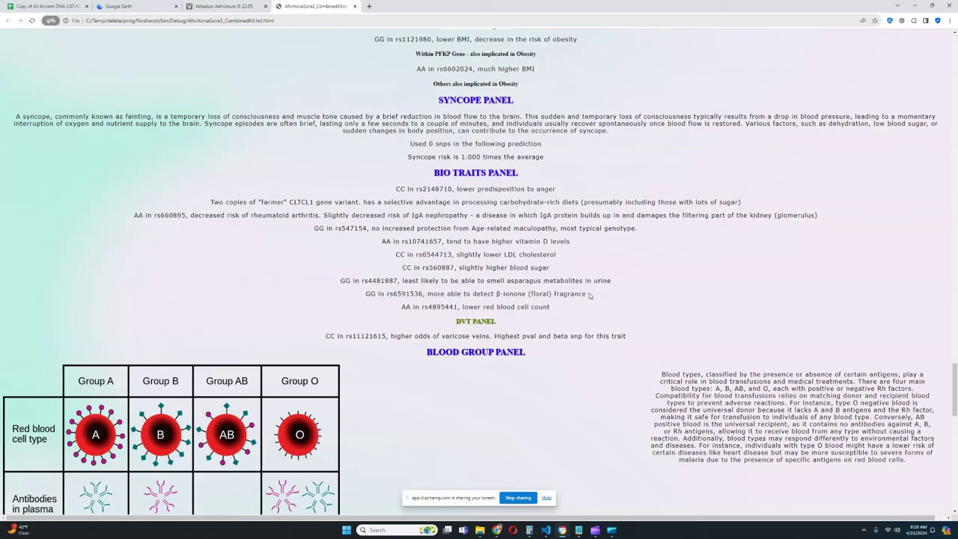
# - Highlight the Type A and Type O lines in the Blood Type Likelyhood Distribution and return to the beginning of the report
pyautogui.scroll(-4, 629, 304)
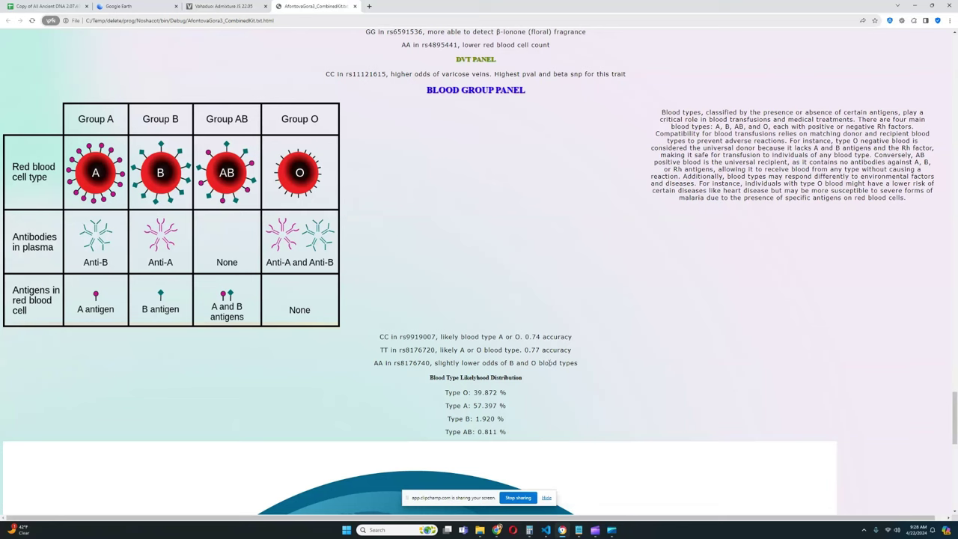
pyautogui.tripleClick(446, 405)
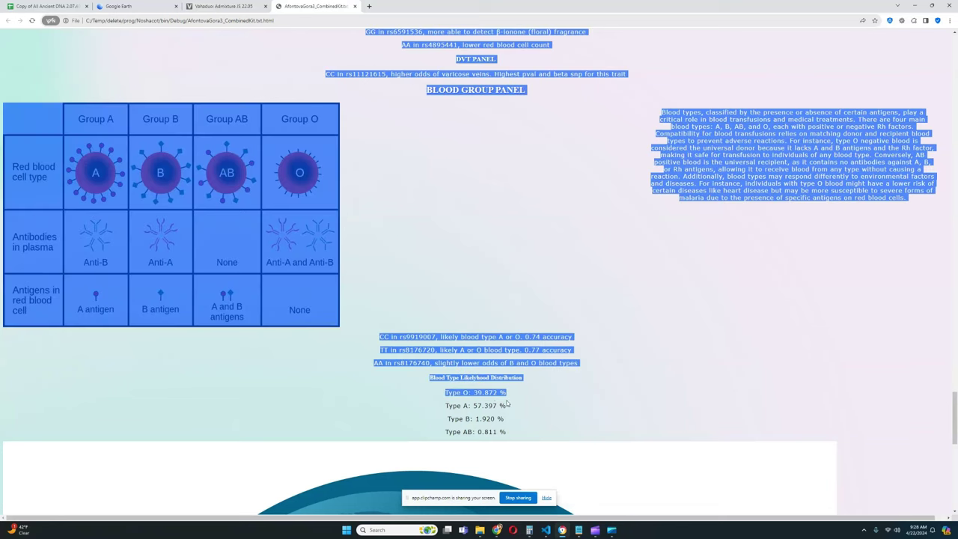
pyautogui.moveTo(446, 405); pyautogui.dragTo(532, 404)
pyautogui.click(546, 405)
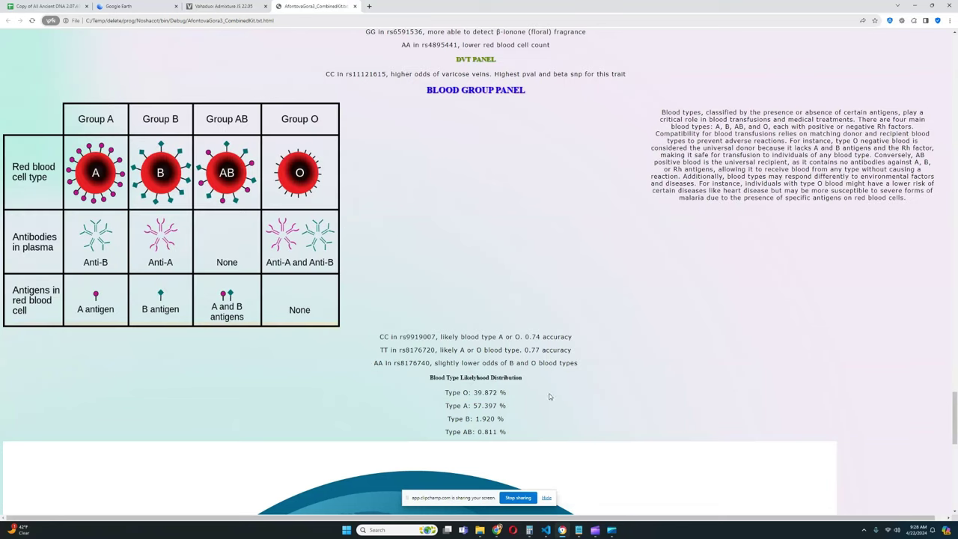
pyautogui.moveTo(446, 392); pyautogui.dragTo(511, 393)
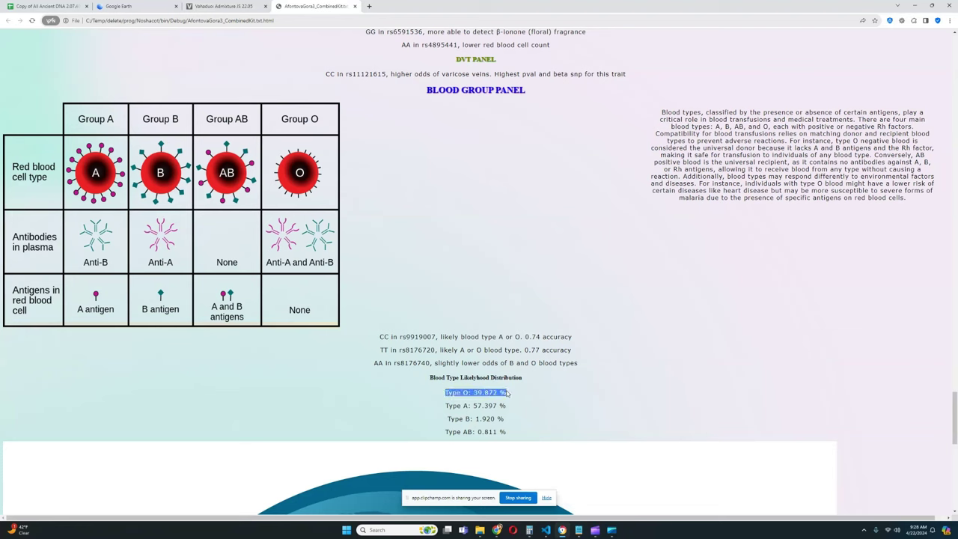
pyautogui.click(510, 393)
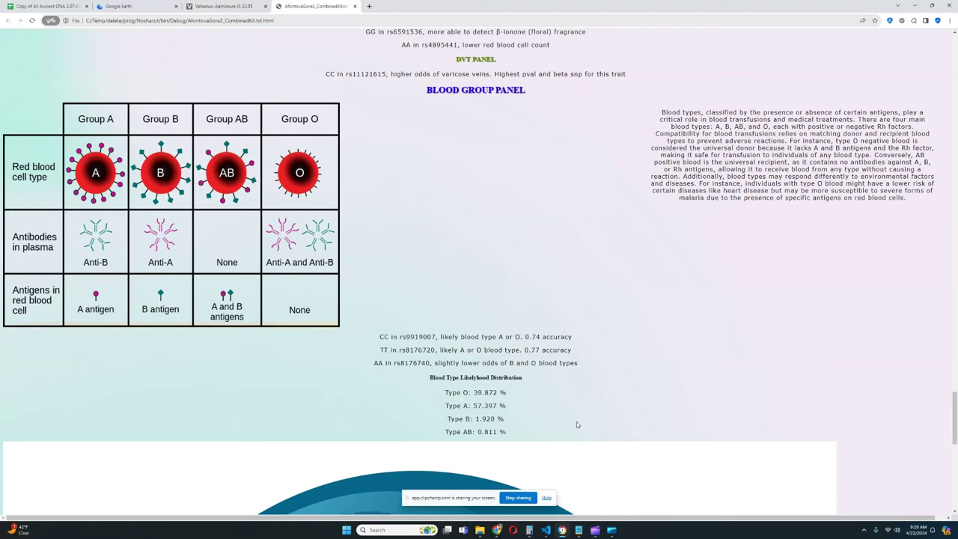
pyautogui.moveTo(508, 406); pyautogui.dragTo(447, 393)
pyautogui.click(533, 412)
pyautogui.tripleClick(459, 404)
pyautogui.click(513, 410)
pyautogui.moveTo(955, 414); pyautogui.dragTo(955, 38)
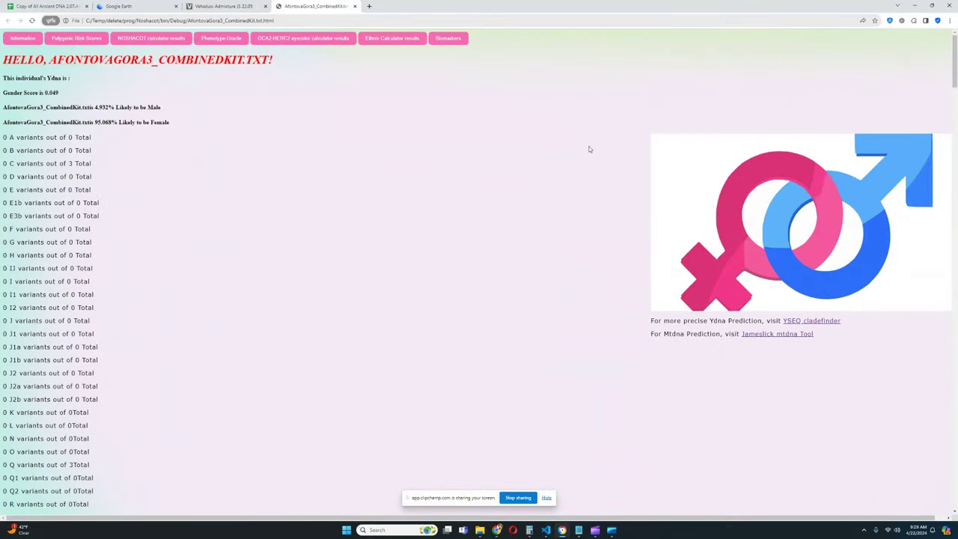